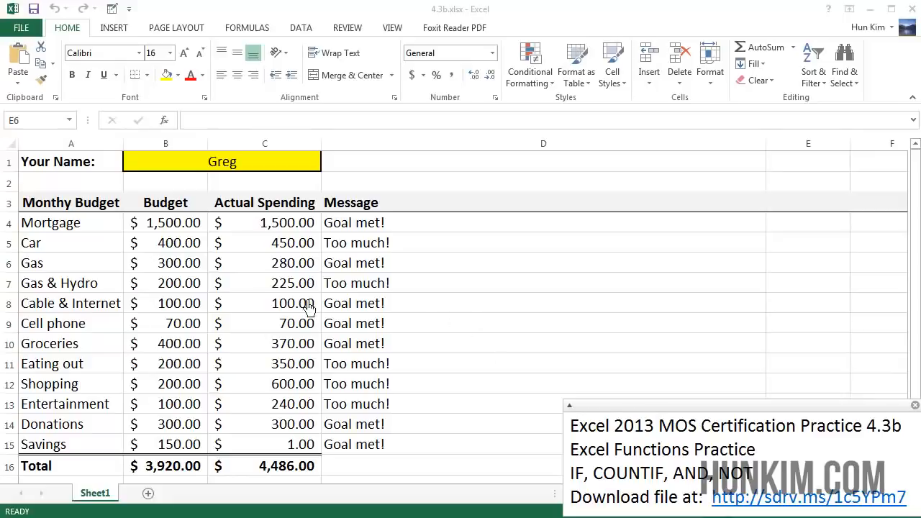
Review the expense categories listed in column A, from Mortgage down through Entertainment.
click(259, 239)
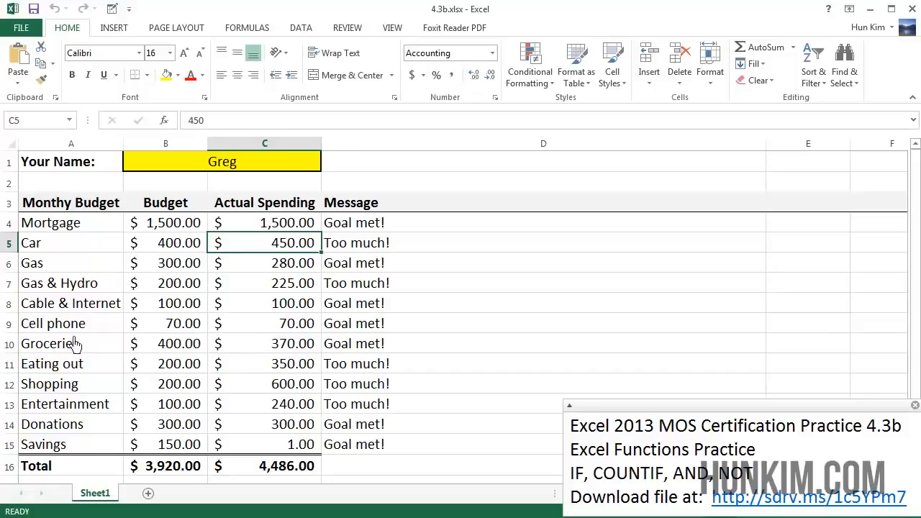
click(72, 208)
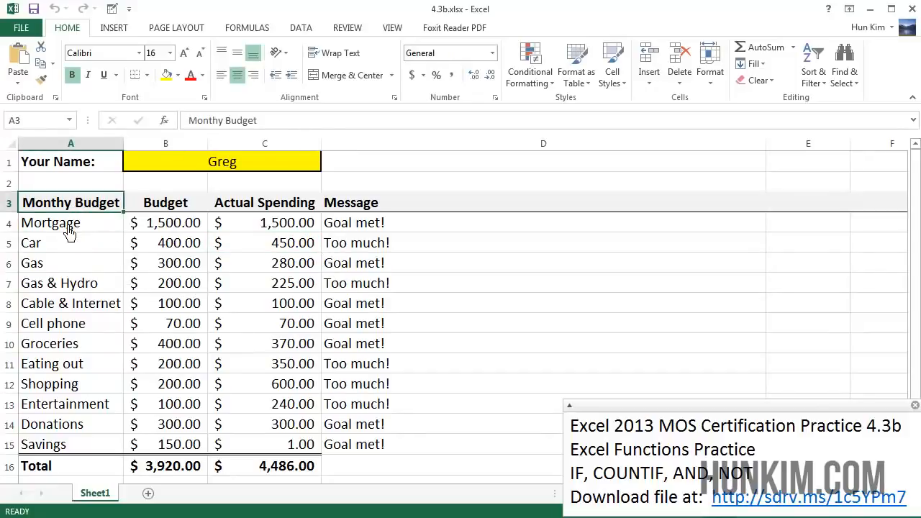
click(67, 227)
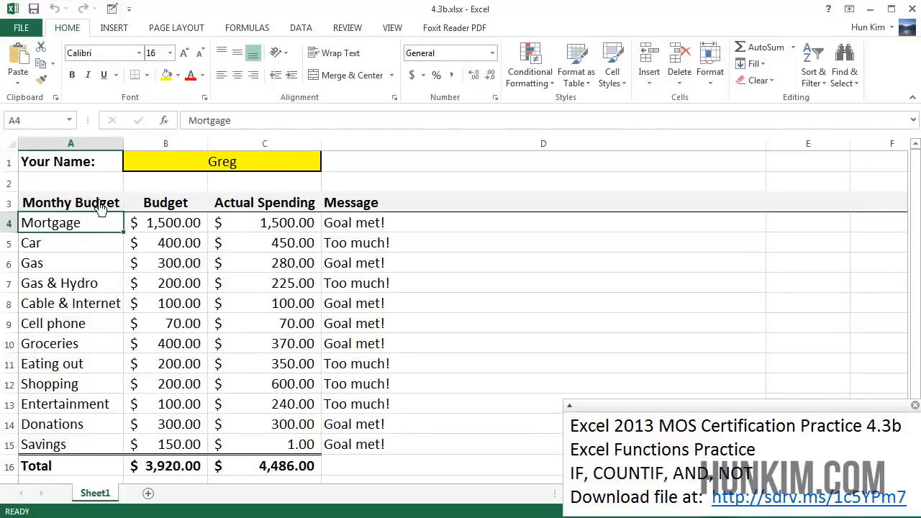
key(Down)
key(Down)
key(Down)
key(Down)
key(Down)
key(Down)
key(Down)
key(Down)
key(Down)
key(Down)
key(Down)
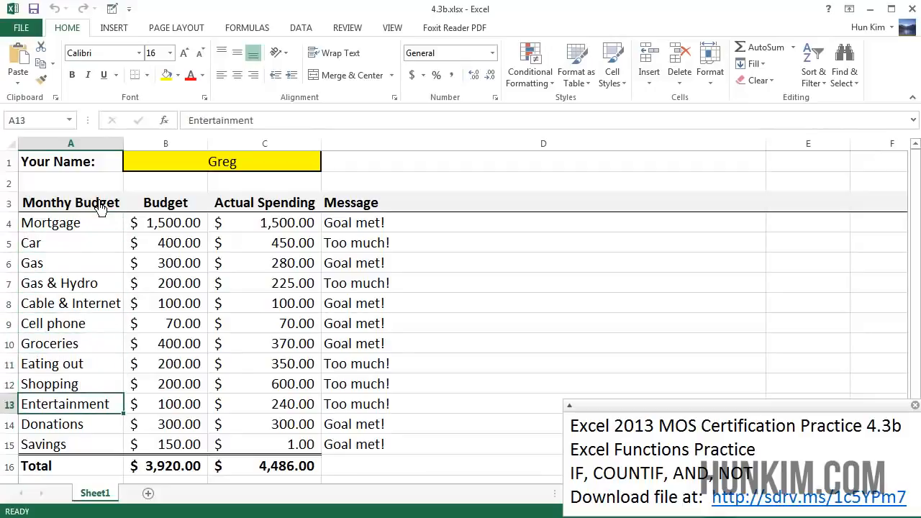
click(72, 347)
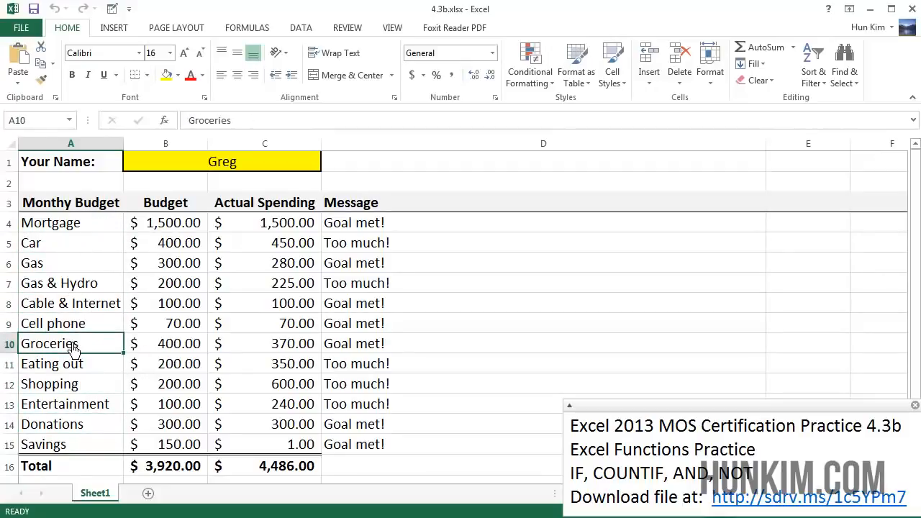
Go through the planned amounts in the Budget column, from Mortgage down to Entertainment.
click(185, 232)
key(Down)
key(Down)
key(Down)
key(Down)
key(Down)
key(Down)
key(Down)
key(Down)
key(Down)
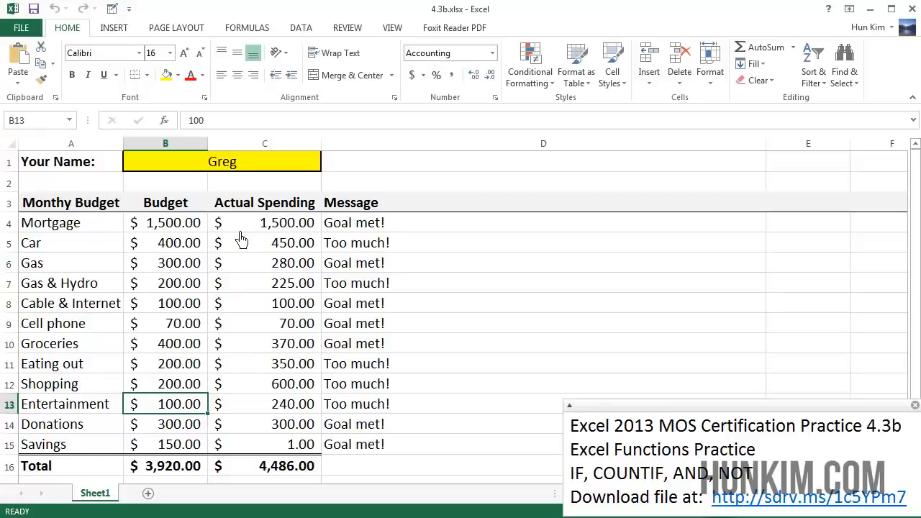
Examine the Actual Spending amounts and the total formulas of both amount columns in row 16.
click(289, 229)
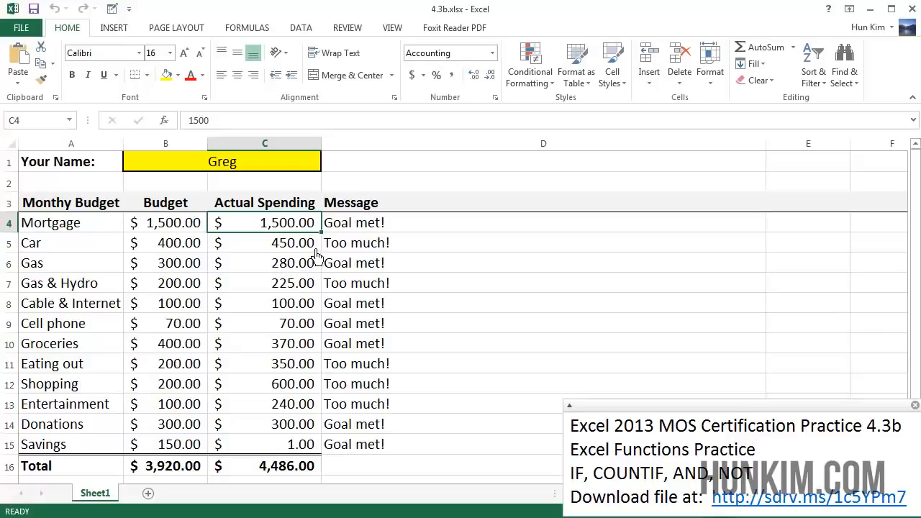
click(309, 251)
click(303, 290)
click(302, 327)
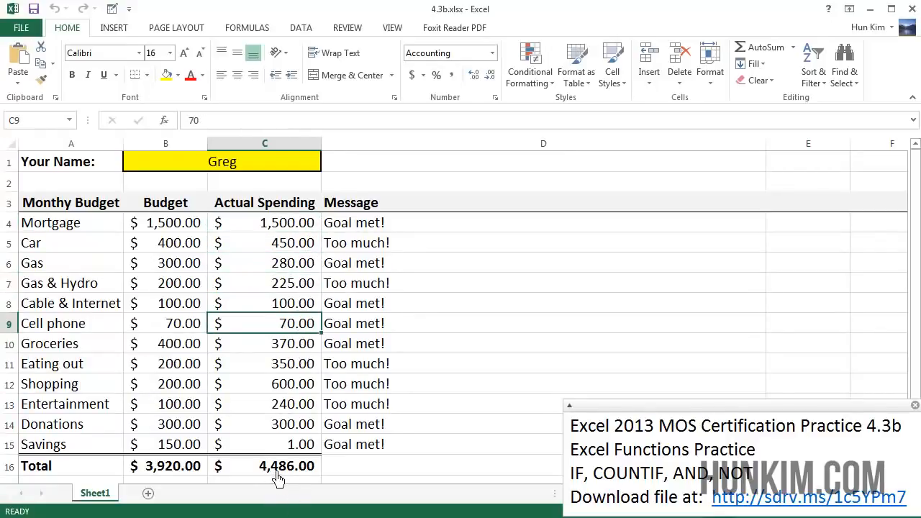
click(255, 469)
click(181, 480)
click(182, 471)
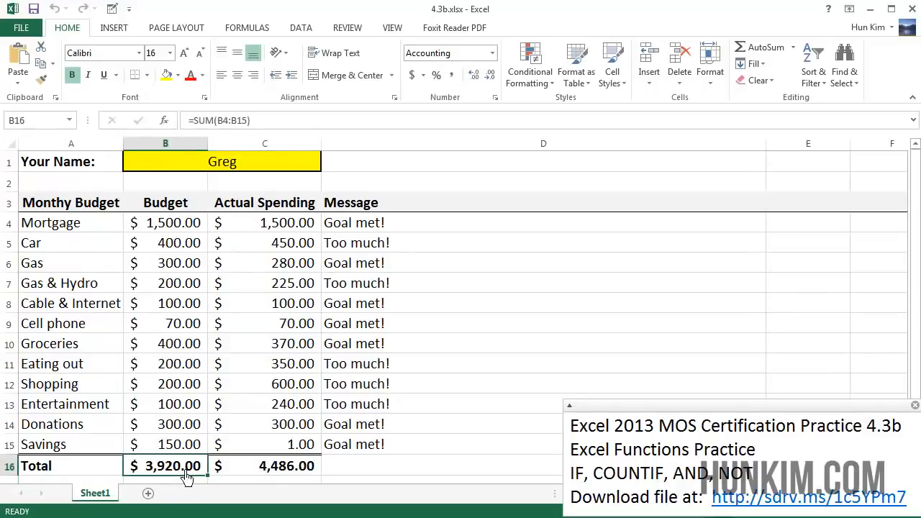
Examine the Message formulas for Mortgage and Car, and check the Budget and Actual Spending totals.
click(383, 240)
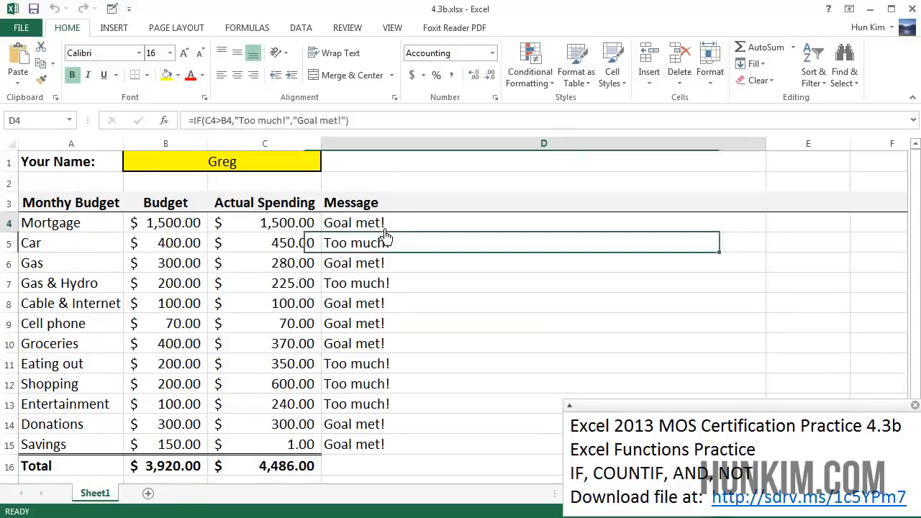
click(383, 228)
click(377, 249)
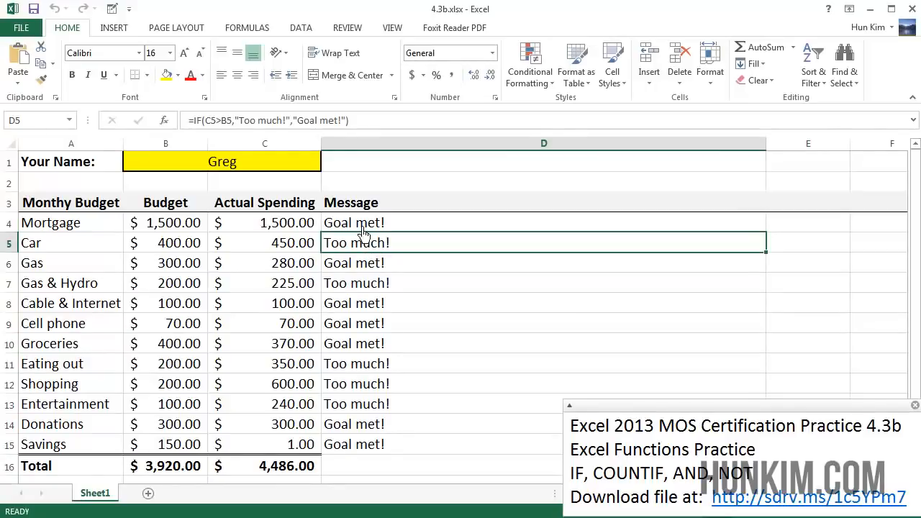
click(190, 471)
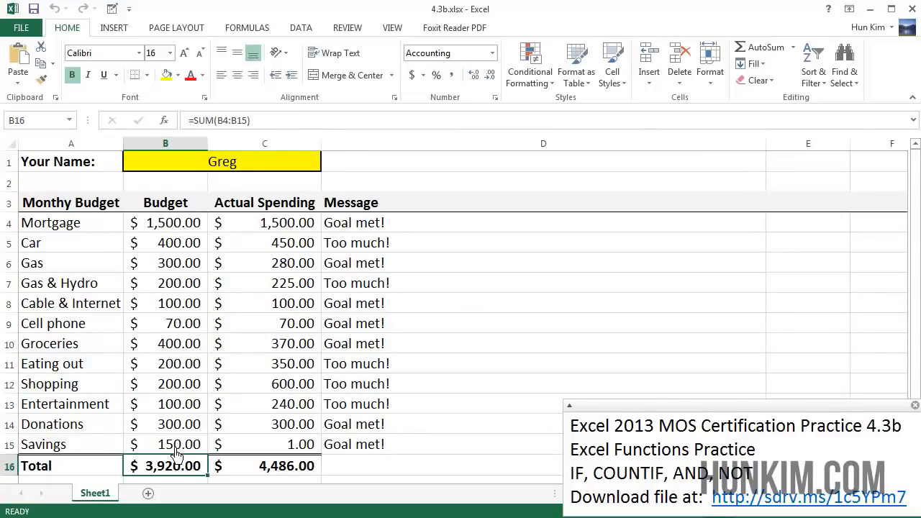
click(285, 478)
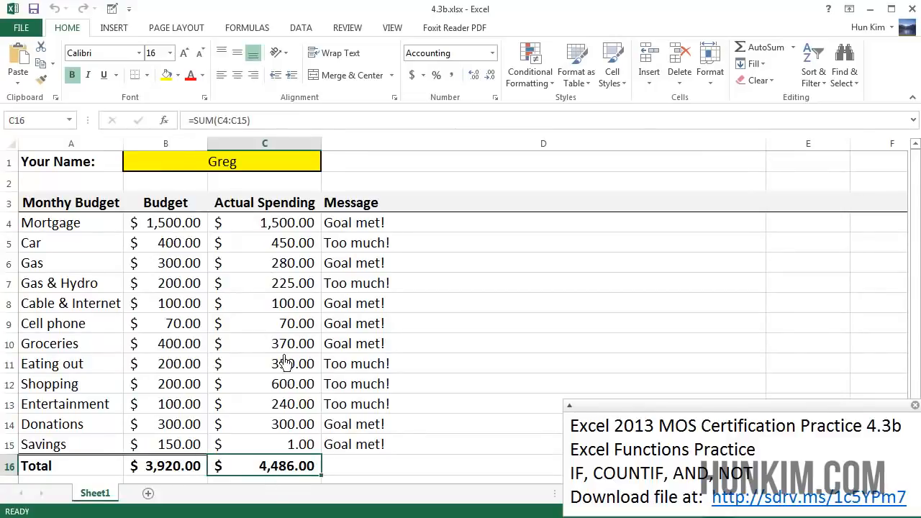
Inspect the IF formulas in the Message column, from Mortgage in D4 down to Savings in D15.
click(363, 231)
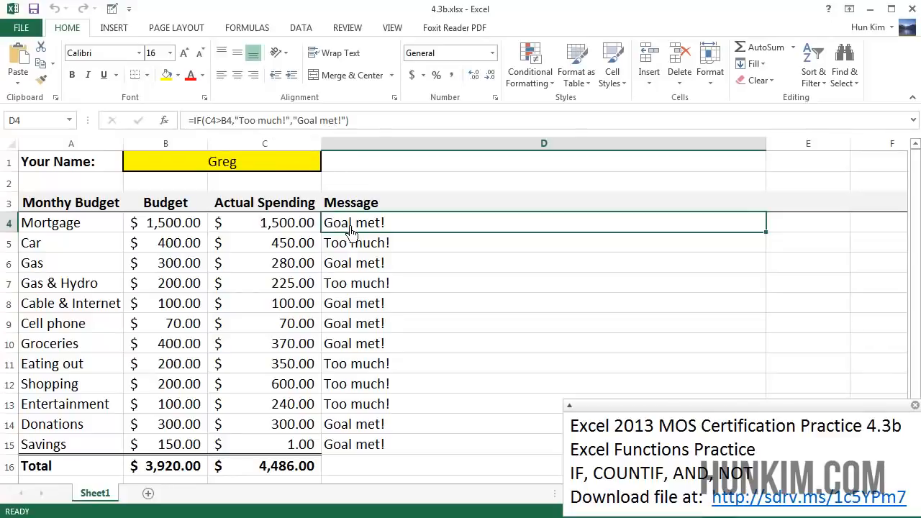
click(364, 250)
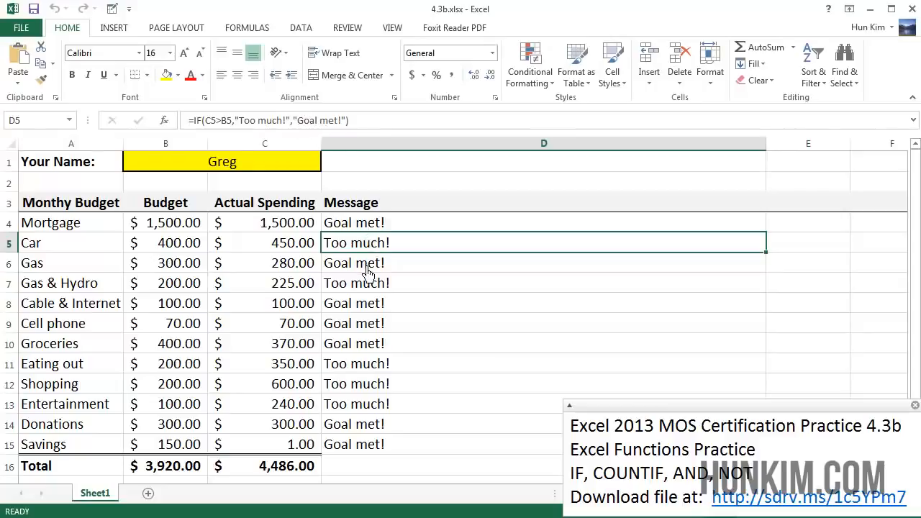
key(Down)
key(Down)
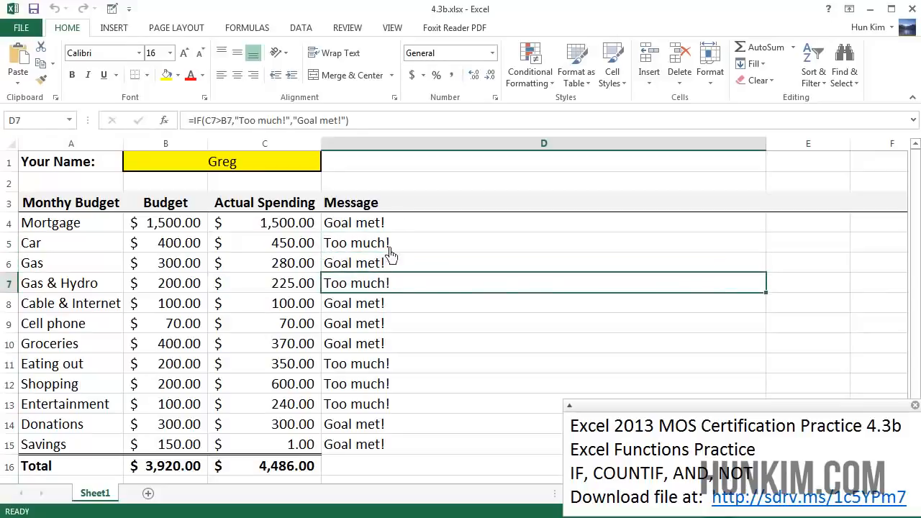
click(396, 227)
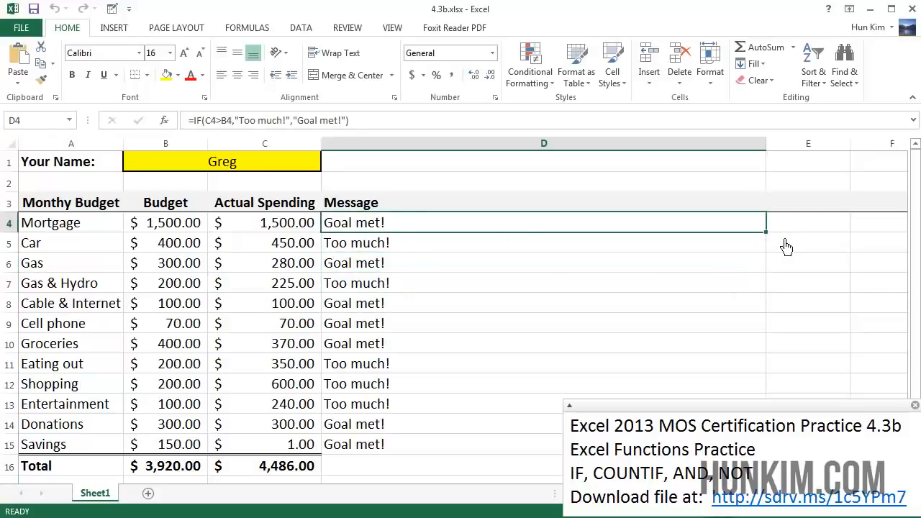
click(388, 285)
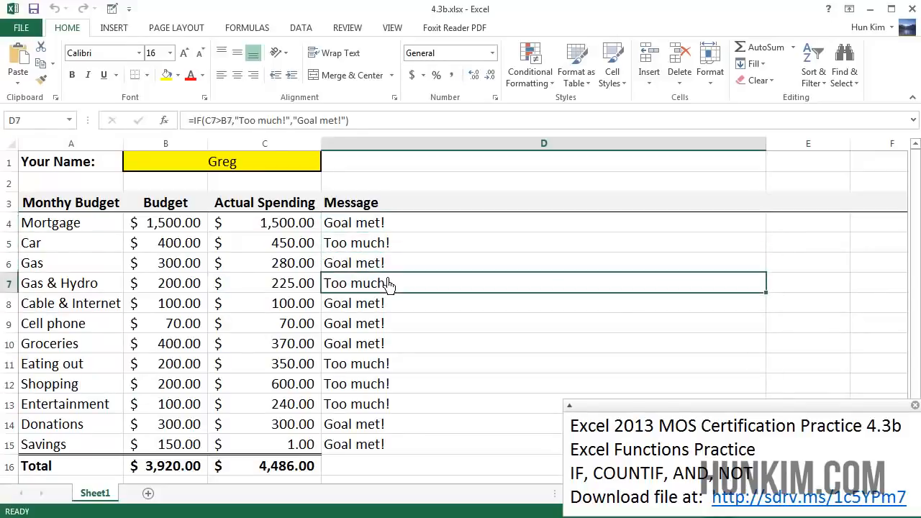
key(Down)
key(Down)
key(Down)
key(Down)
key(Down)
key(Down)
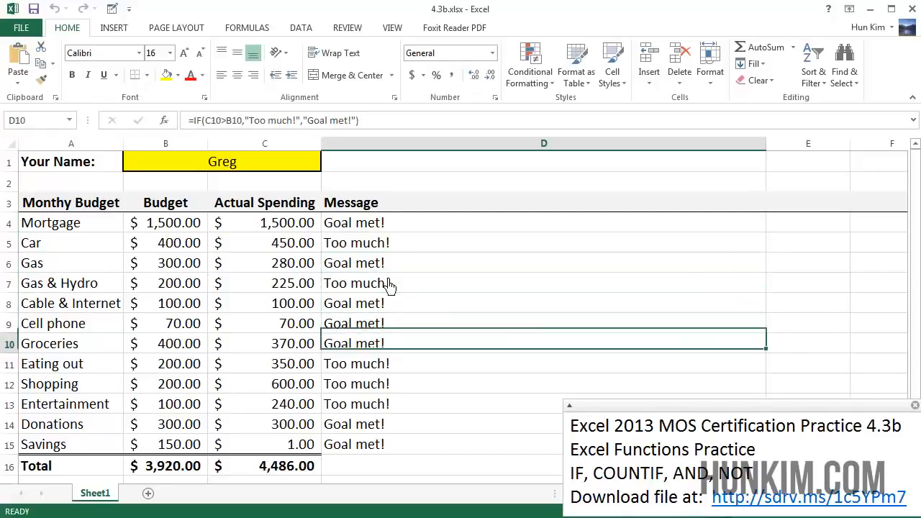
key(Down)
key(Down)
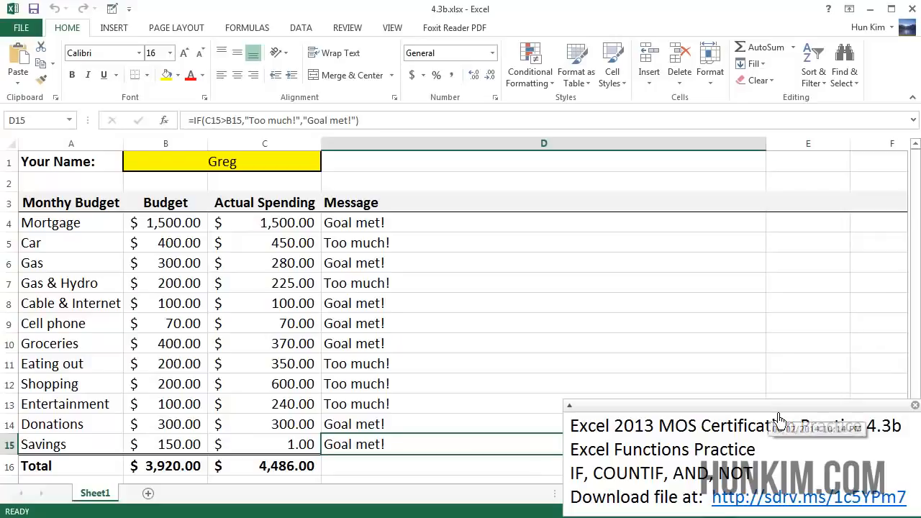
Look at the name cell B1 and inspect the Total overruns formula in D18.
click(206, 168)
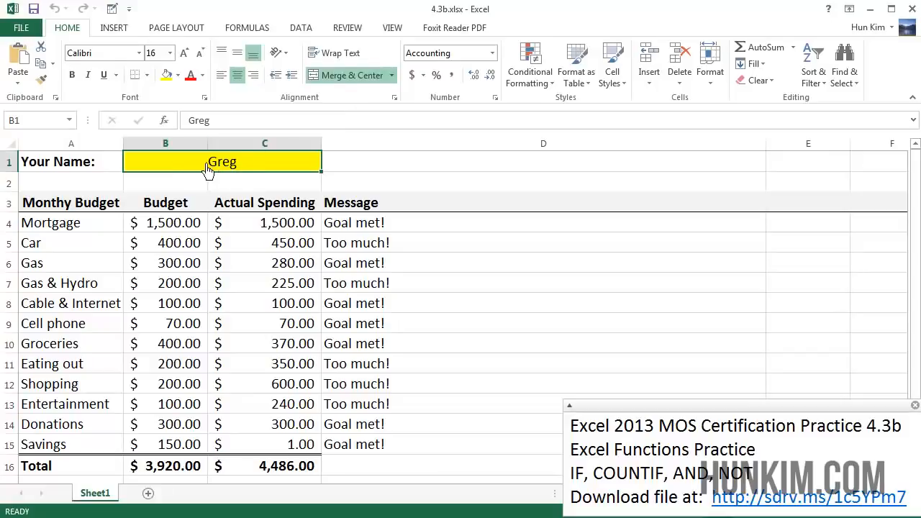
scroll(539, 300, down, 1)
scroll(540, 300, down, 4)
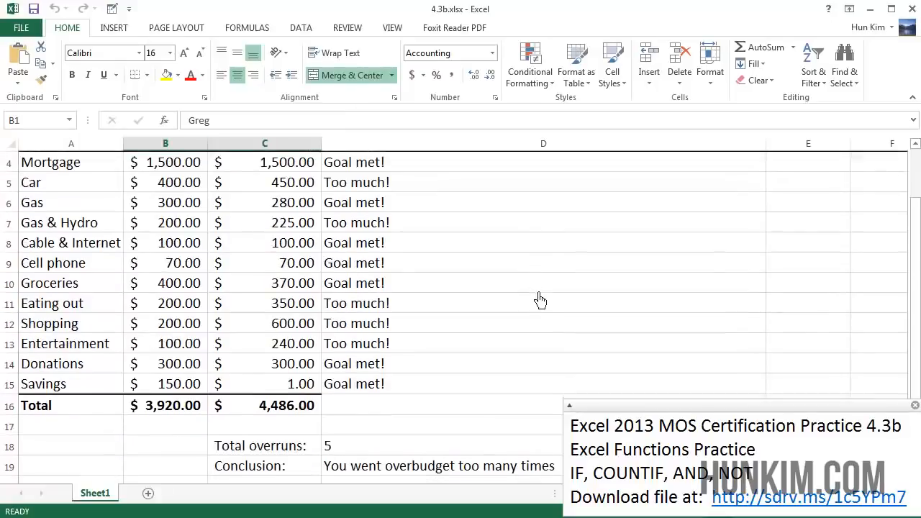
scroll(542, 301, up, 2)
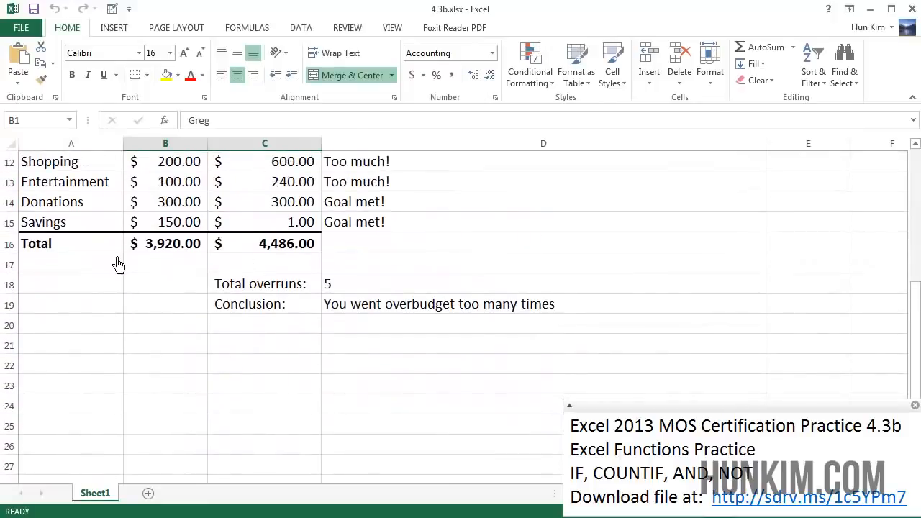
click(303, 283)
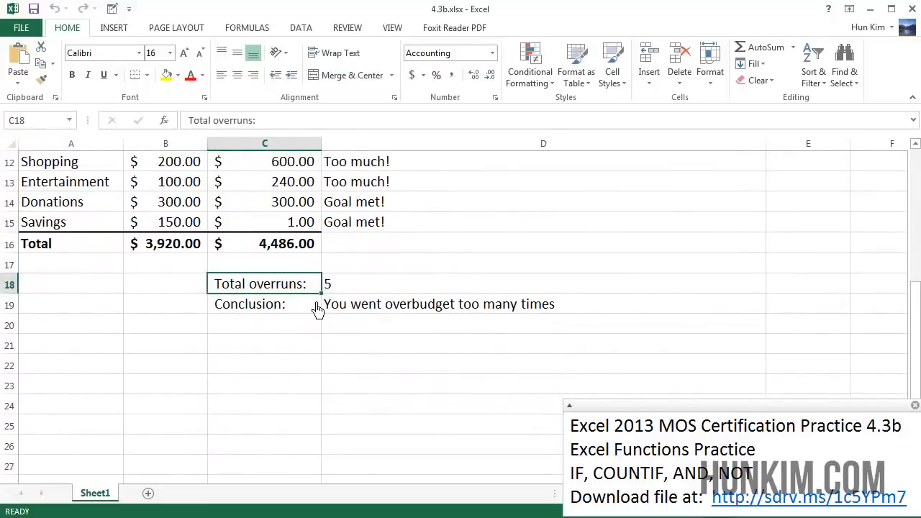
click(369, 291)
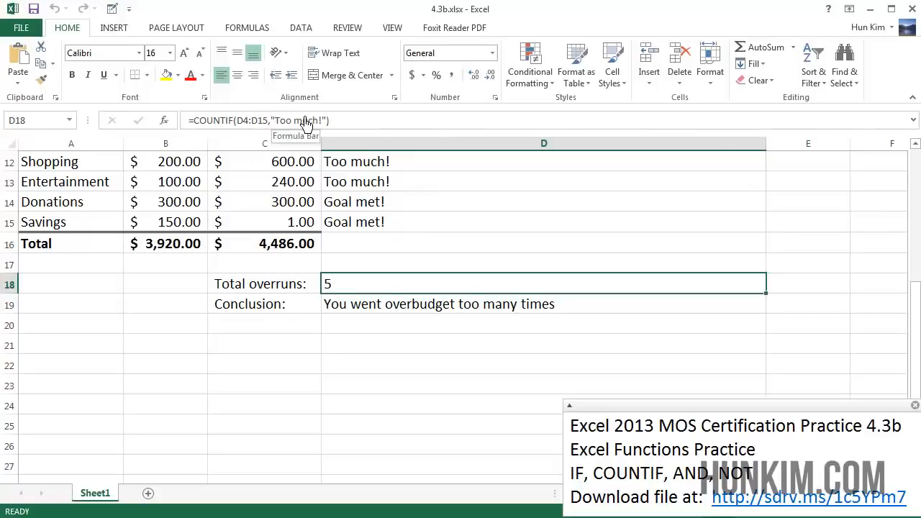
Review the Message entries in D4:D15 against the Total overruns COUNTIF formula in D18.
click(420, 265)
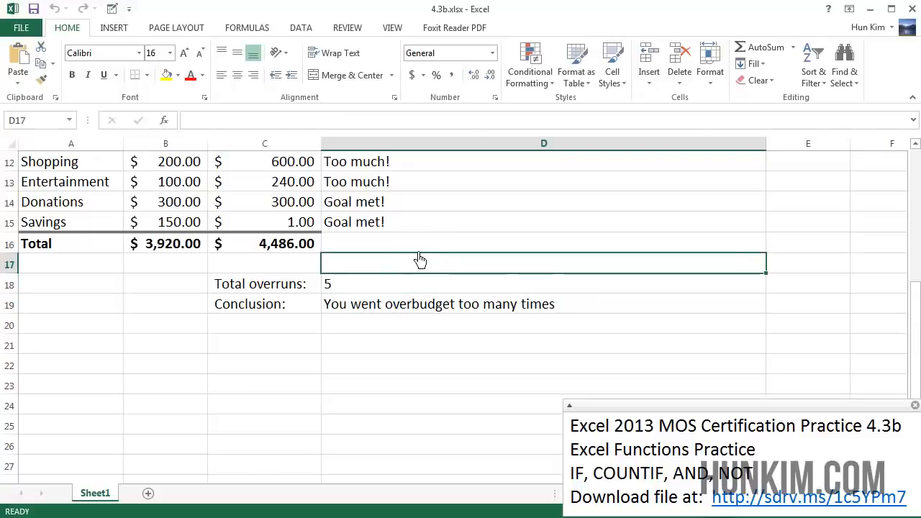
click(441, 225)
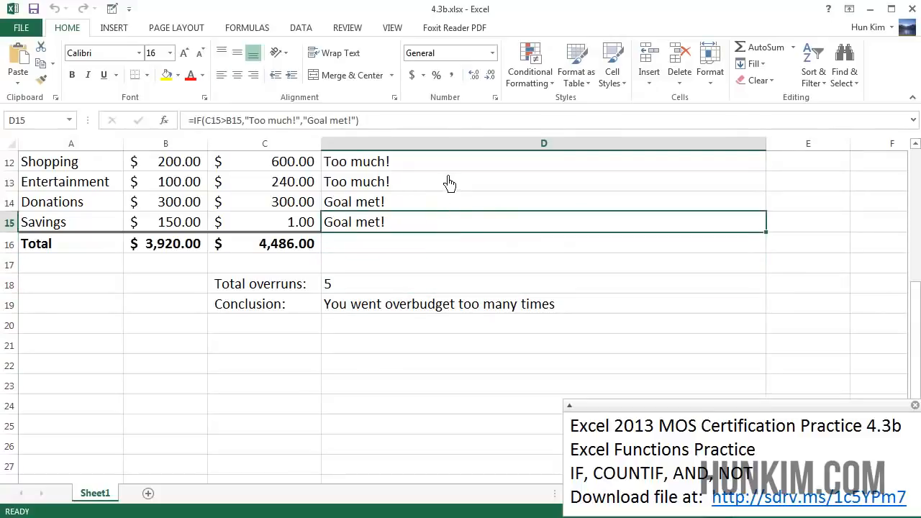
key(Up)
key(Up)
key(Up)
key(Up)
key(Up)
key(Up)
key(Up)
key(Up)
key(Up)
key(Up)
key(Up)
key(Up)
key(Up)
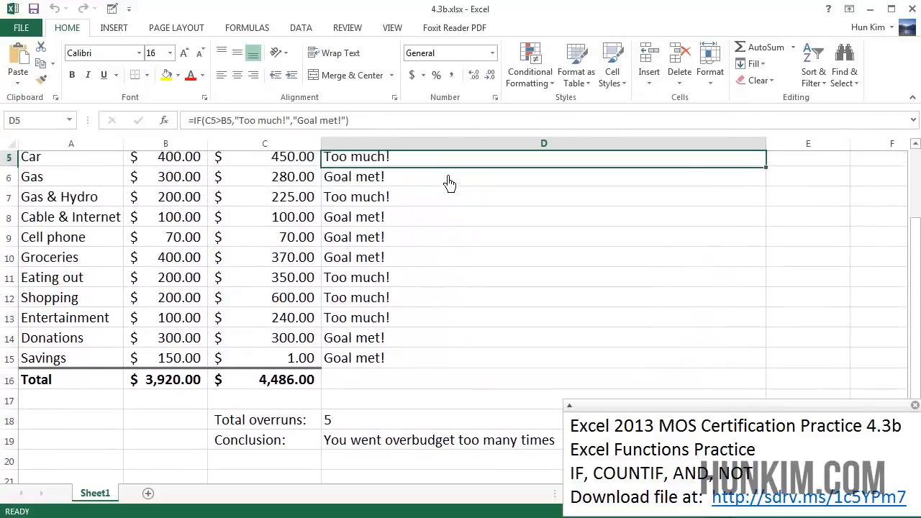
key(Down)
key(Down)
key(Down)
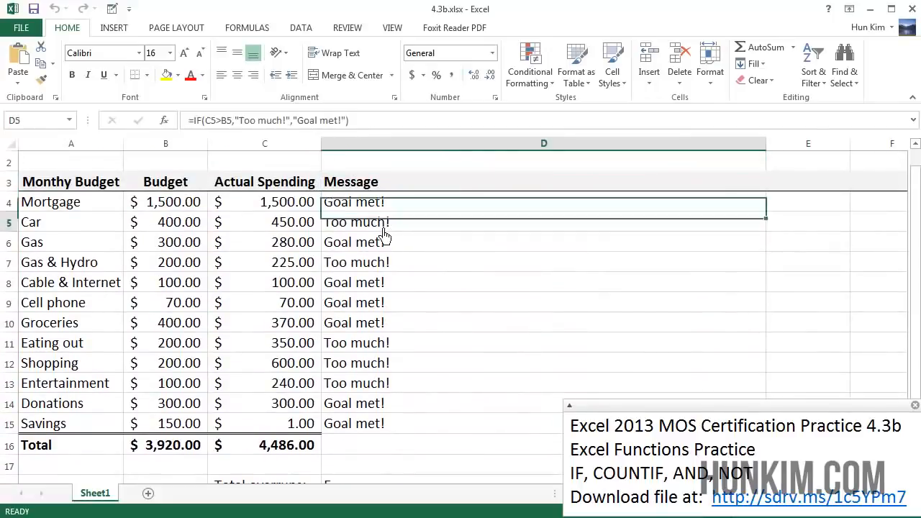
scroll(400, 291, down, 2)
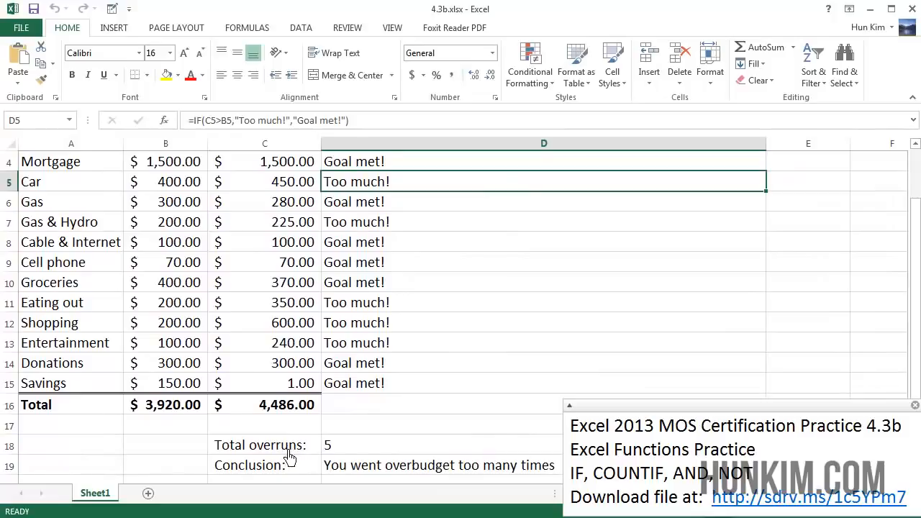
click(360, 446)
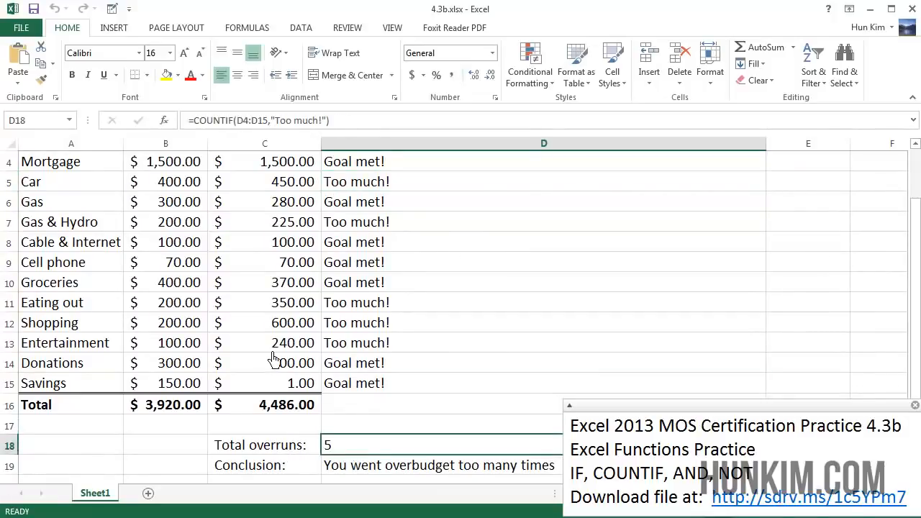
Set the actual spending for Entertainment in C13 to 50.
click(295, 351)
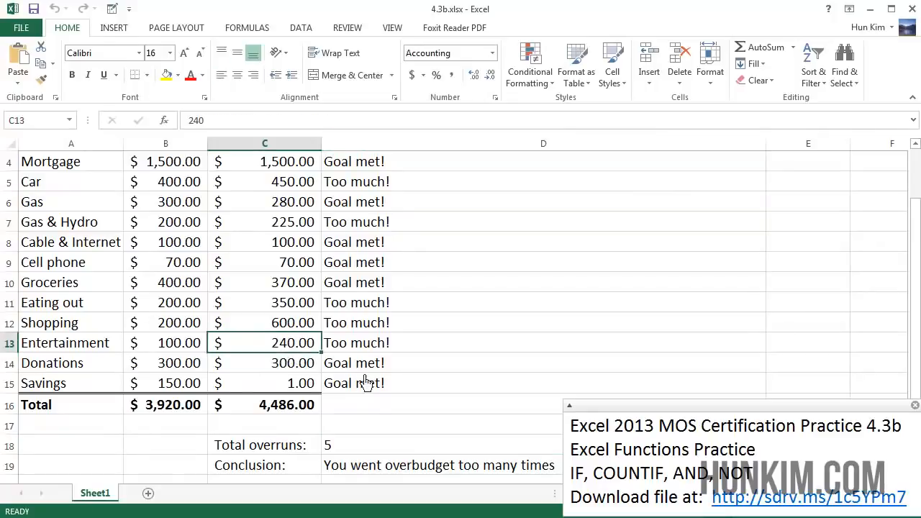
text(50)
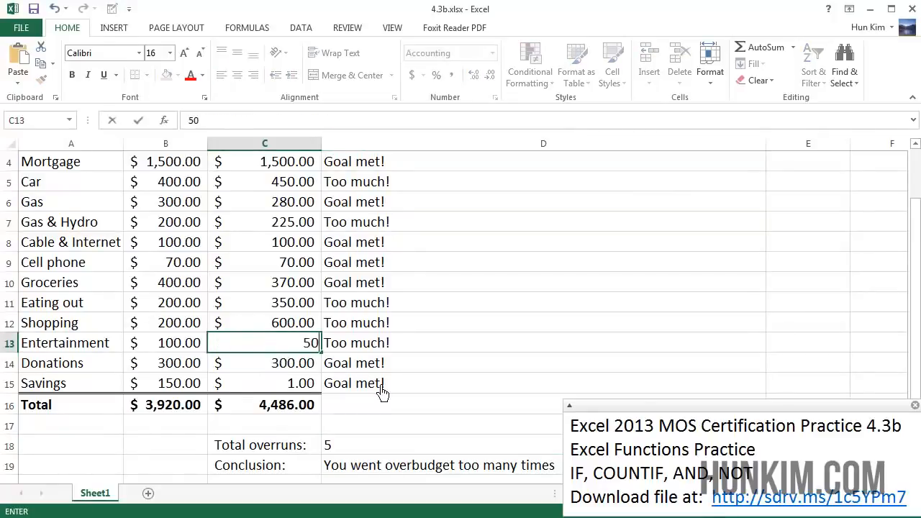
key(Return)
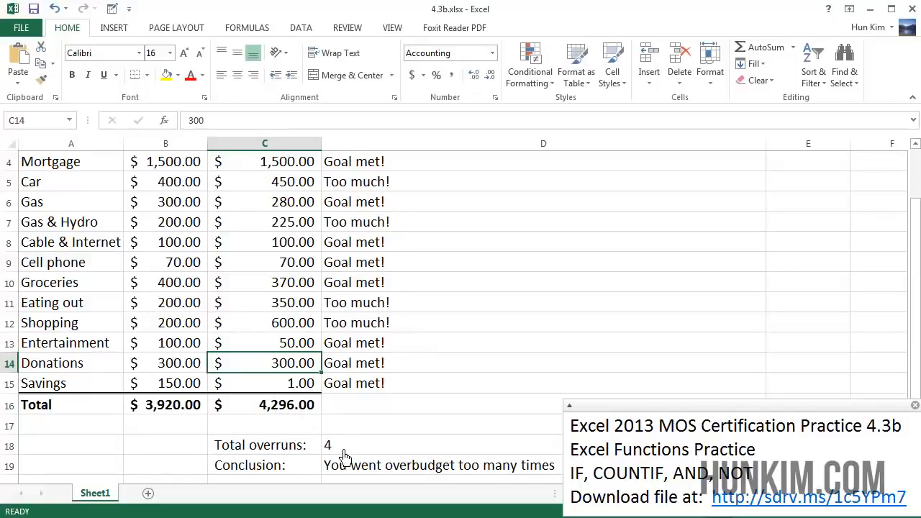
Set the actual spending for Gas & Hydro in C7 to 150.
key(Up)
key(Up)
key(Up)
key(Up)
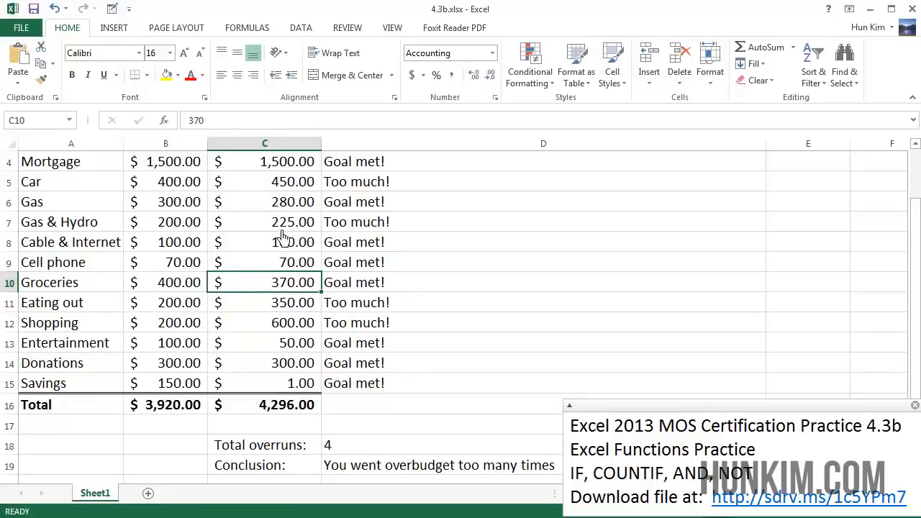
key(Up)
key(Up)
key(Up)
key(F2)
key(BackSpace)
key(BackSpace)
key(BackSpace)
text(150)
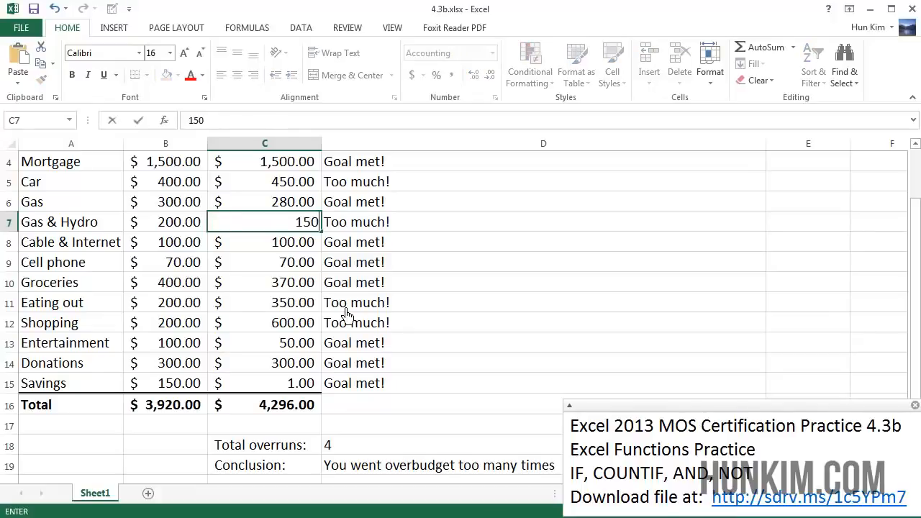
key(Return)
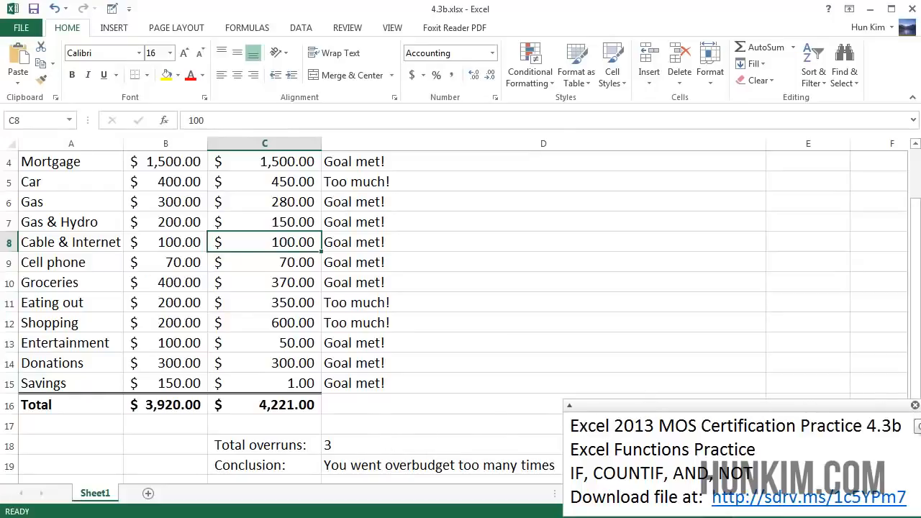
Close the floating practice note and inspect the Conclusion formula in D19 alongside the Message formula in D6.
click(915, 405)
click(456, 470)
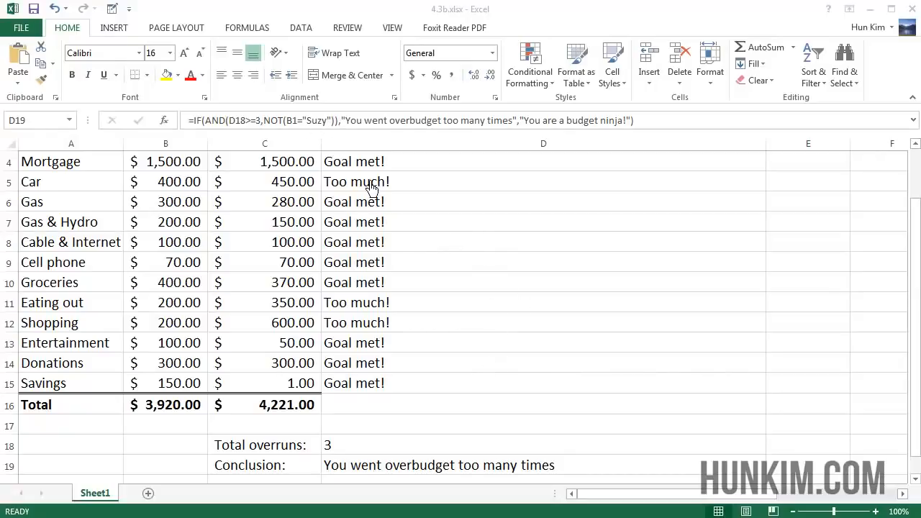
click(439, 208)
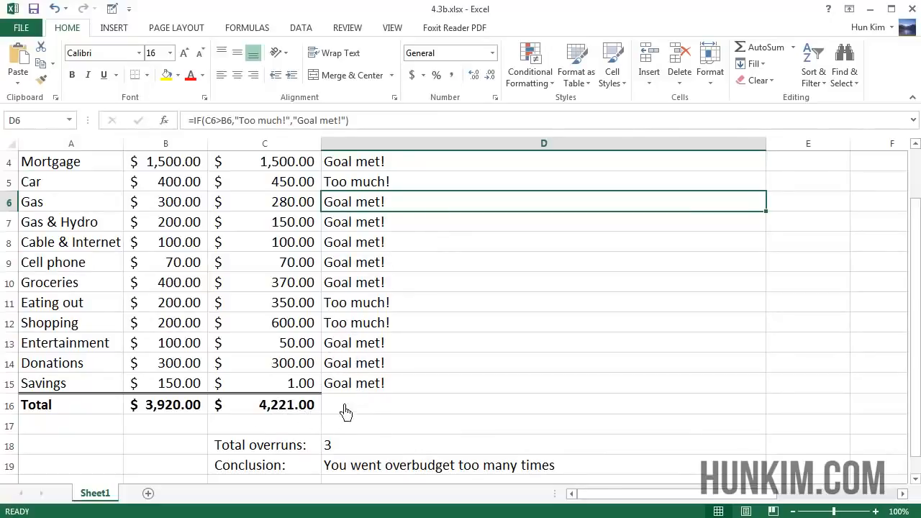
click(391, 468)
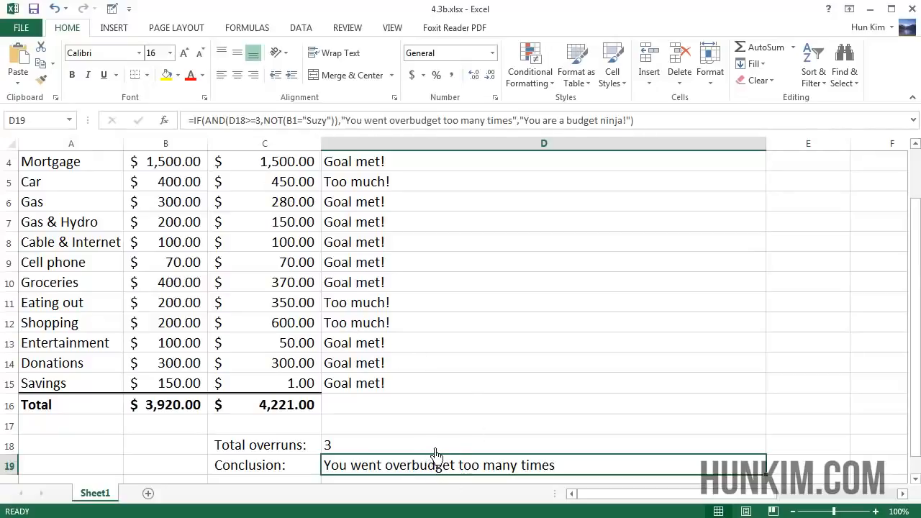
Set the actual spending for Entertainment in C13 to 250 and check Total overruns in D18.
click(289, 367)
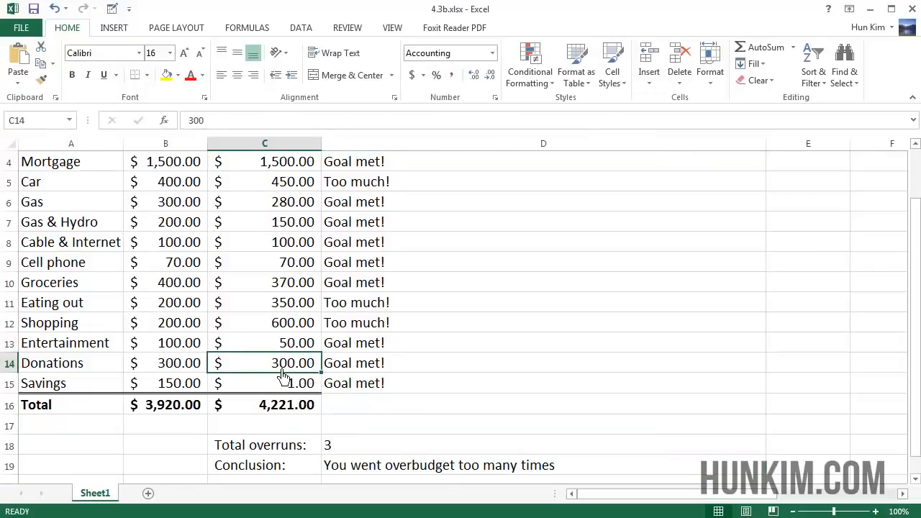
click(291, 350)
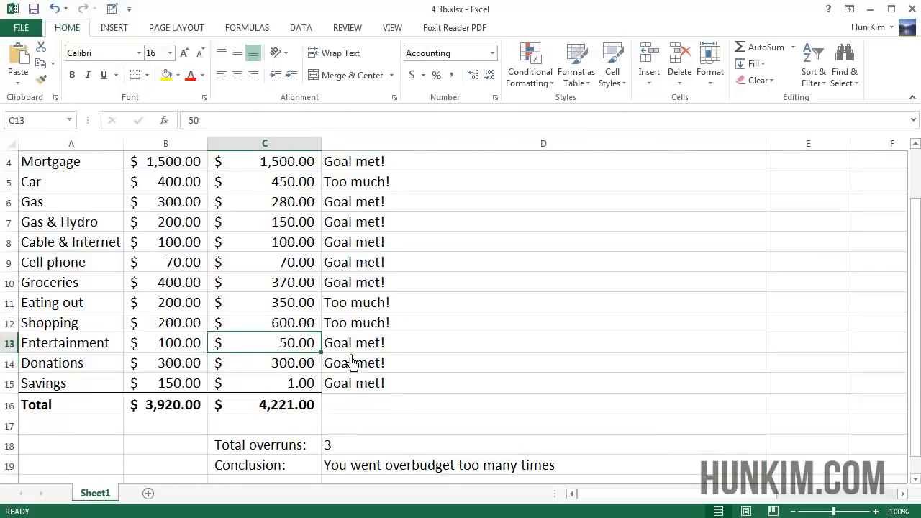
text(250)
key(Return)
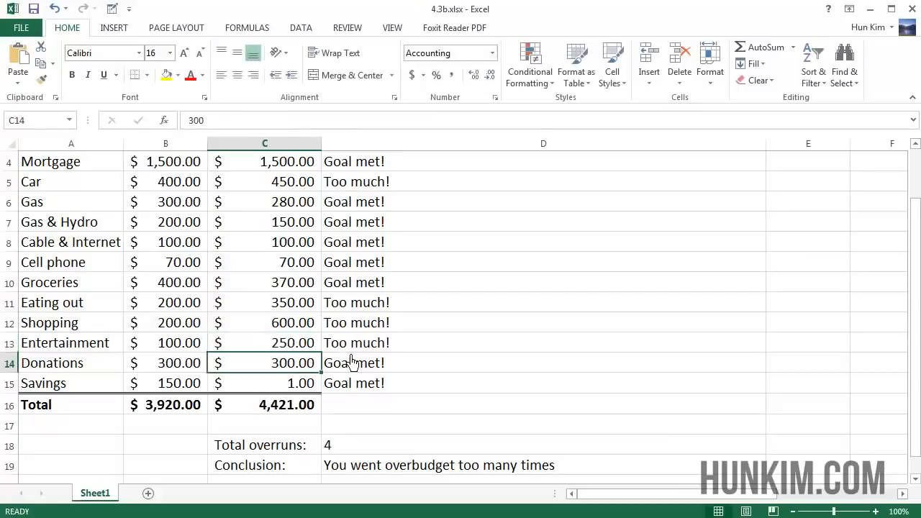
click(387, 454)
Replace the name in B1 with the name tested by the NOT condition of the Conclusion formula.
scroll(356, 296, up, 1)
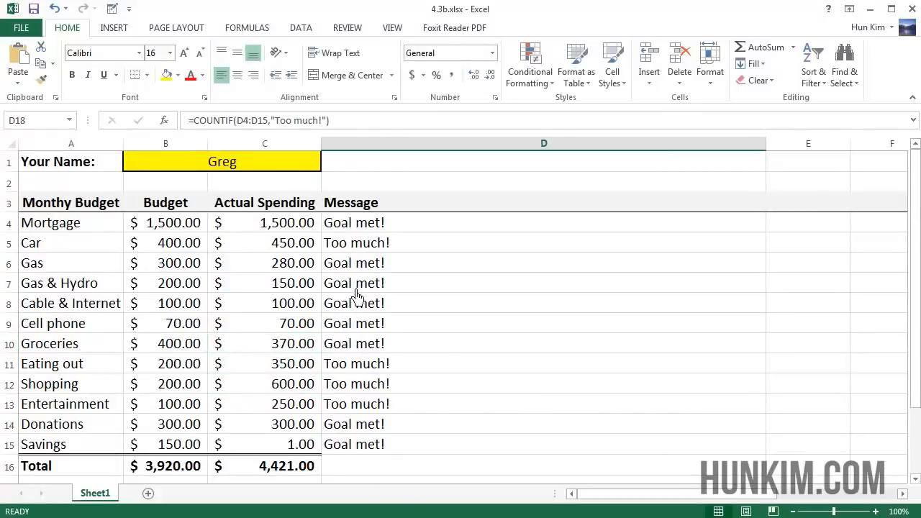
click(236, 167)
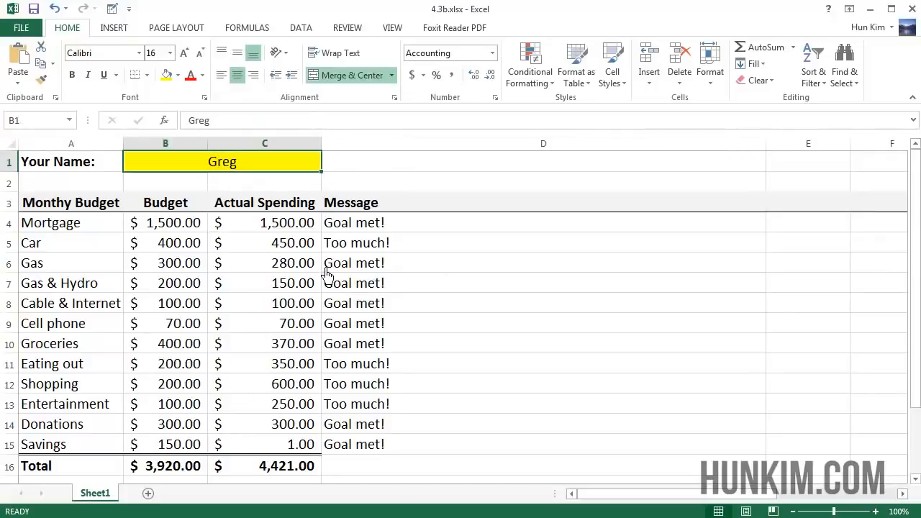
text(Suzy)
key(Return)
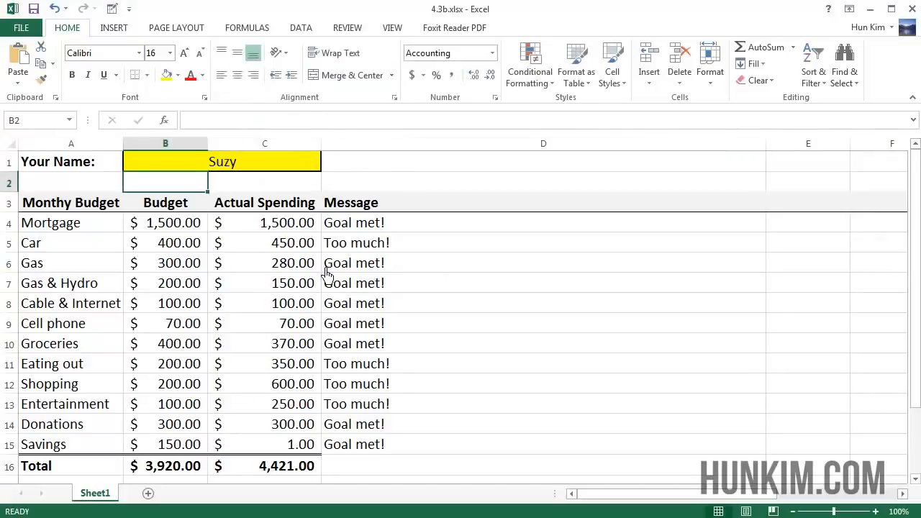
Check the Conclusion in D19 and examine the AND test in its formula, including the D18>=3 condition.
scroll(432, 391, down, 2)
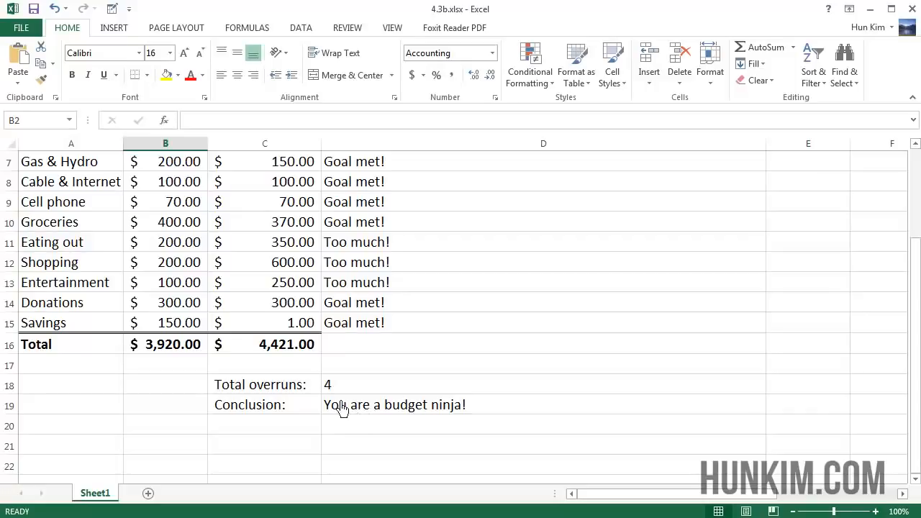
click(388, 417)
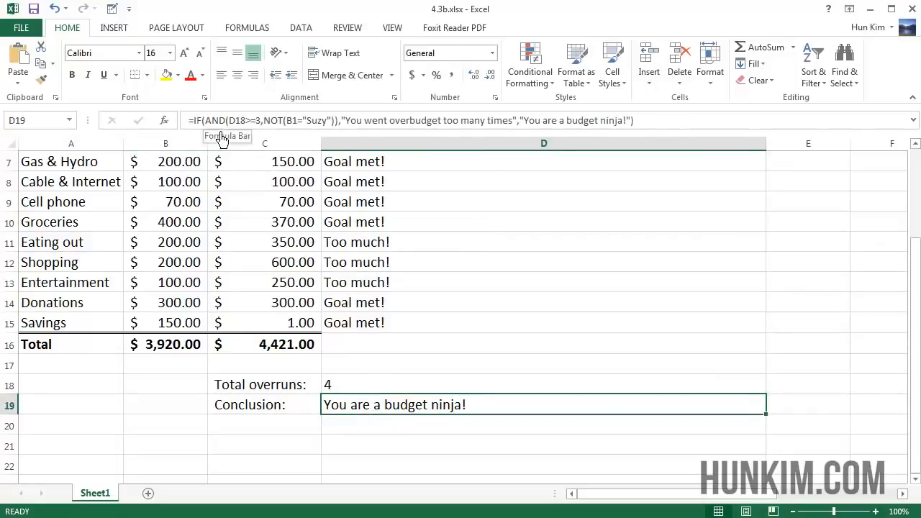
drag(207, 124, 338, 131)
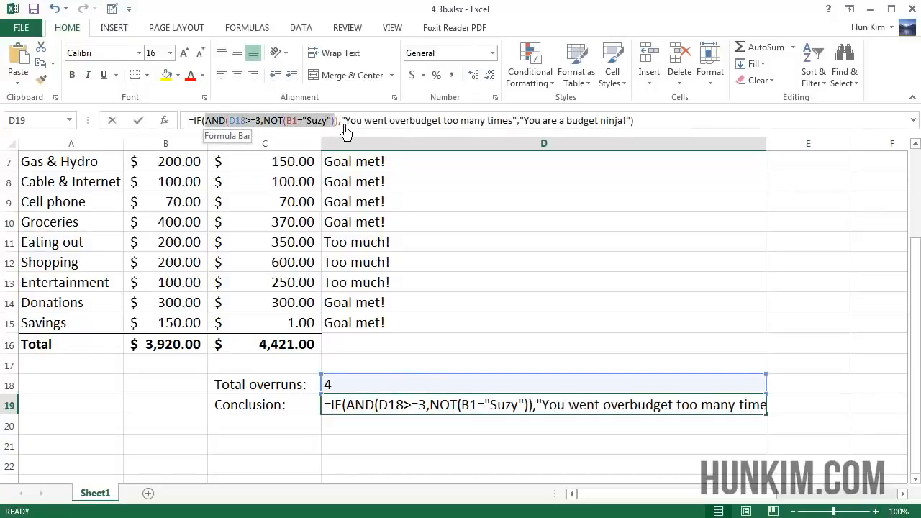
click(247, 128)
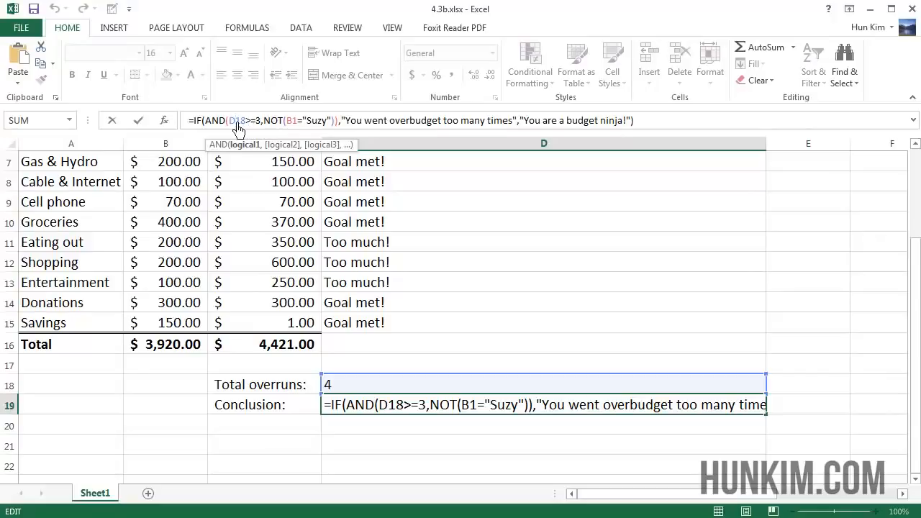
drag(228, 128, 336, 128)
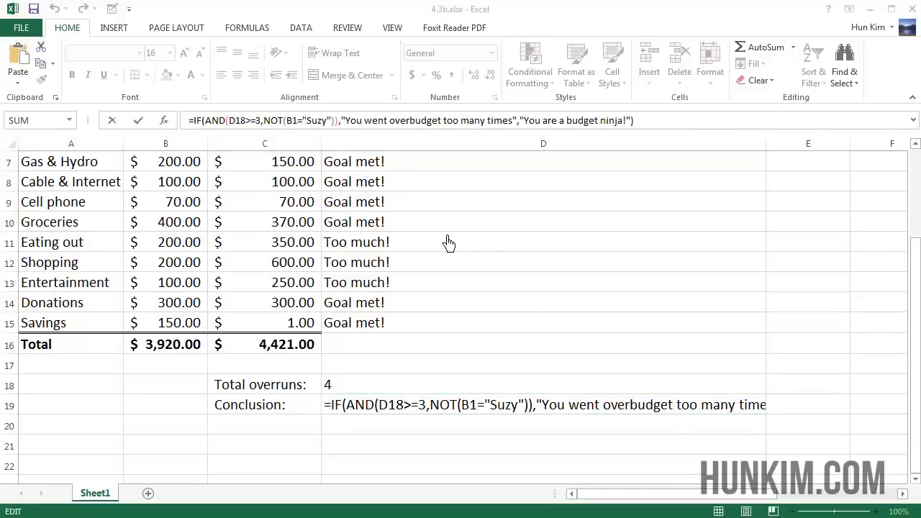
Examine the NOT condition on the name cell B1 within the Conclusion formula.
click(301, 127)
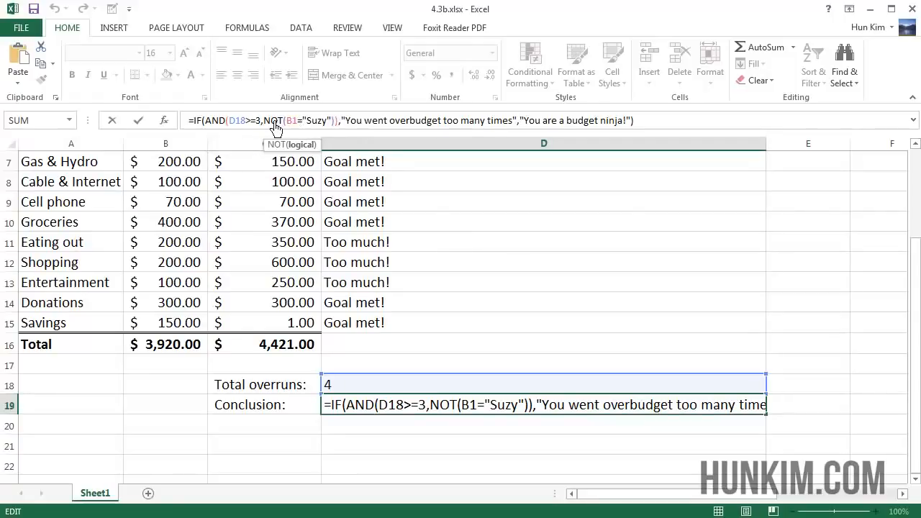
double_click(280, 127)
click(299, 126)
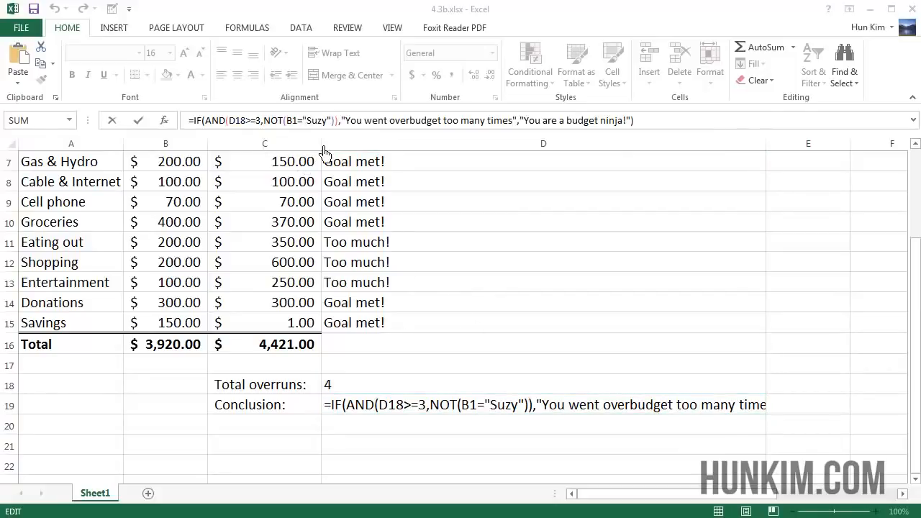
drag(298, 128, 330, 127)
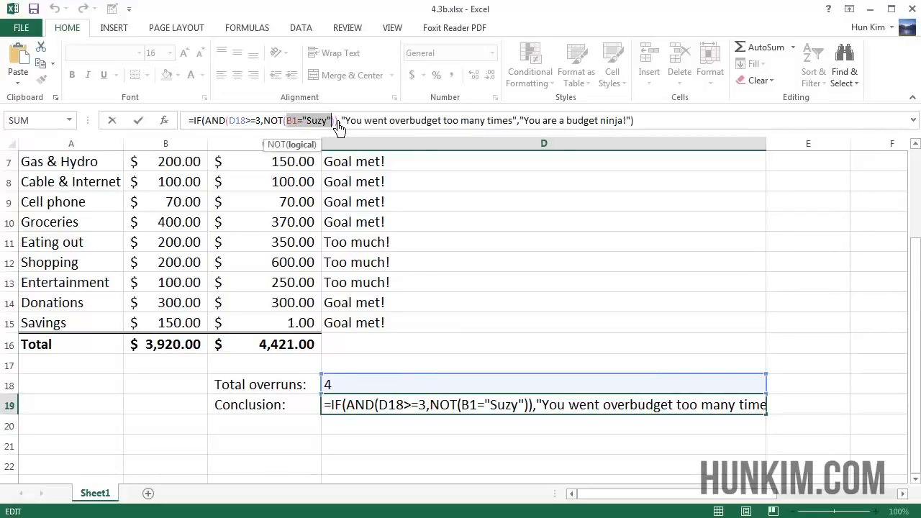
click(276, 128)
drag(278, 128, 346, 130)
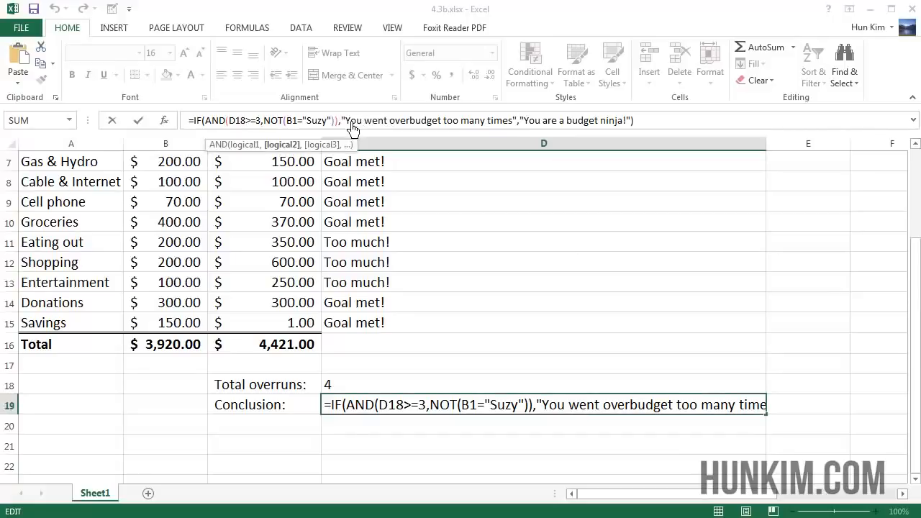
Examine the Conclusion formula's true message "You went overbudget too many times" and false message "You are a budget ninja!".
double_click(351, 124)
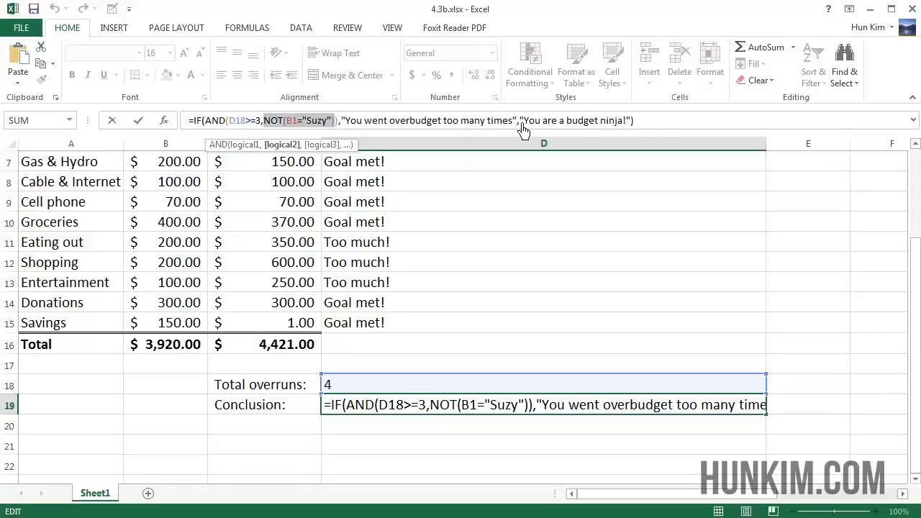
drag(513, 130, 358, 133)
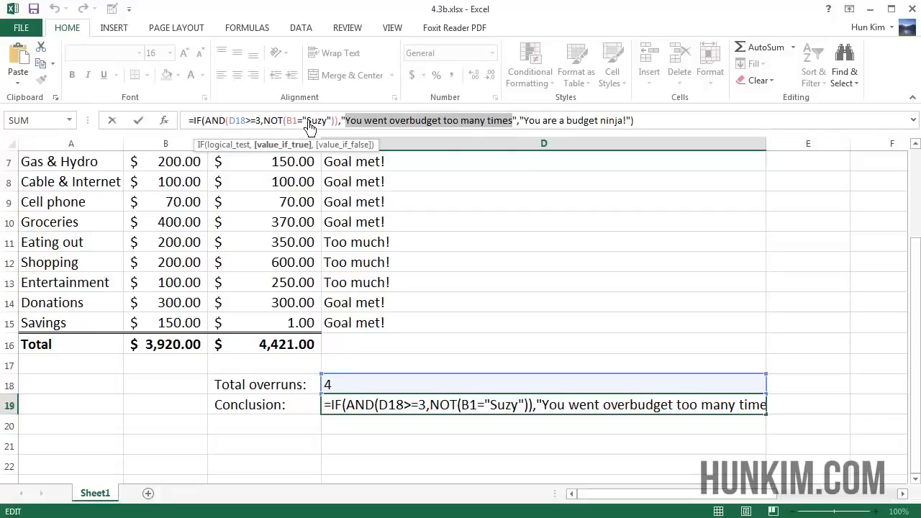
click(555, 122)
drag(532, 128, 638, 132)
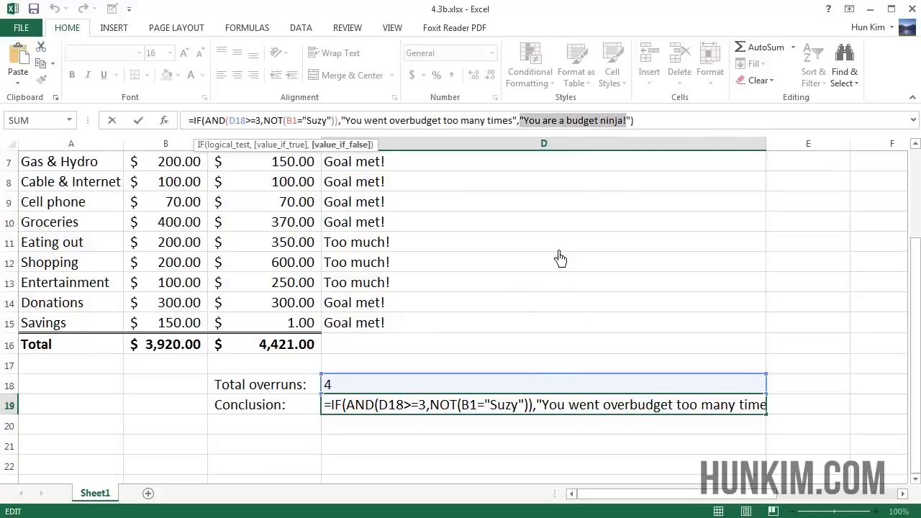
click(661, 247)
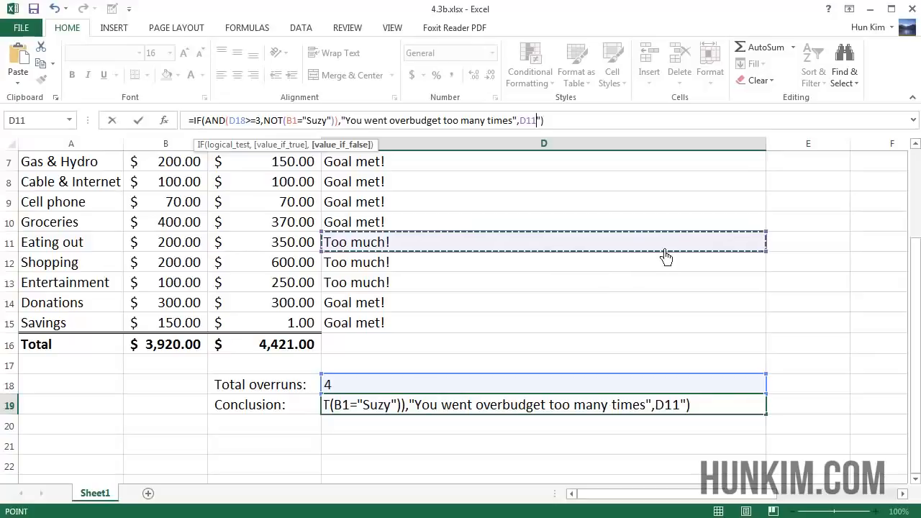
click(259, 454)
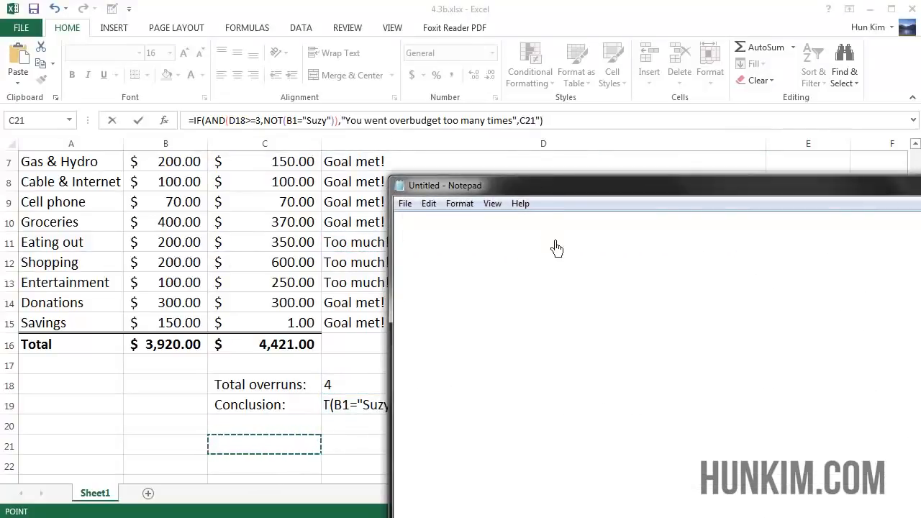
Switch to an empty Notepad document and write the heading "boolean logic".
text(boolea)
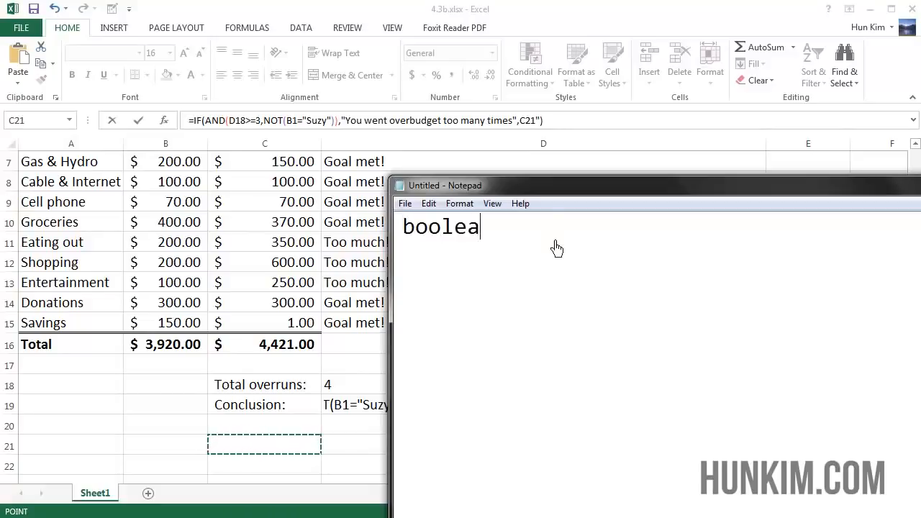
text(n logic )
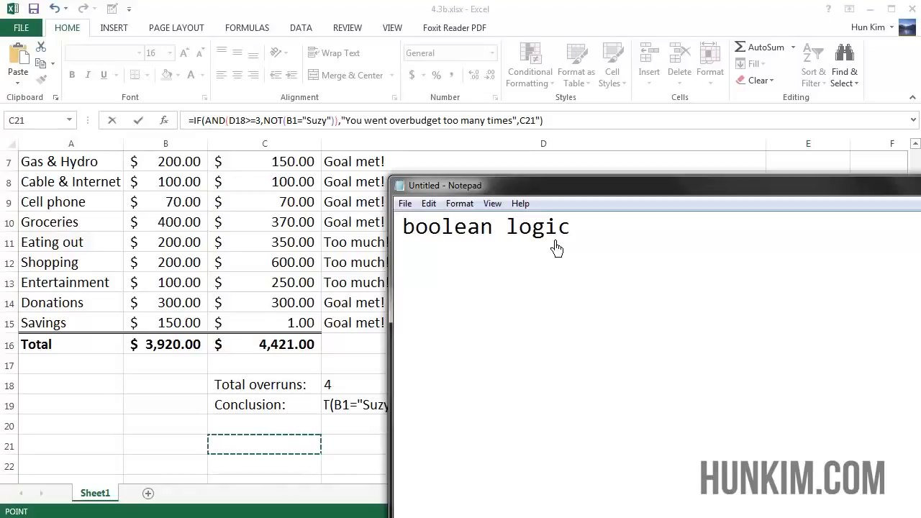
Write the NOT example beneath the heading as two lines, "true" and "not(true) --> false".
text(true )
text(no)
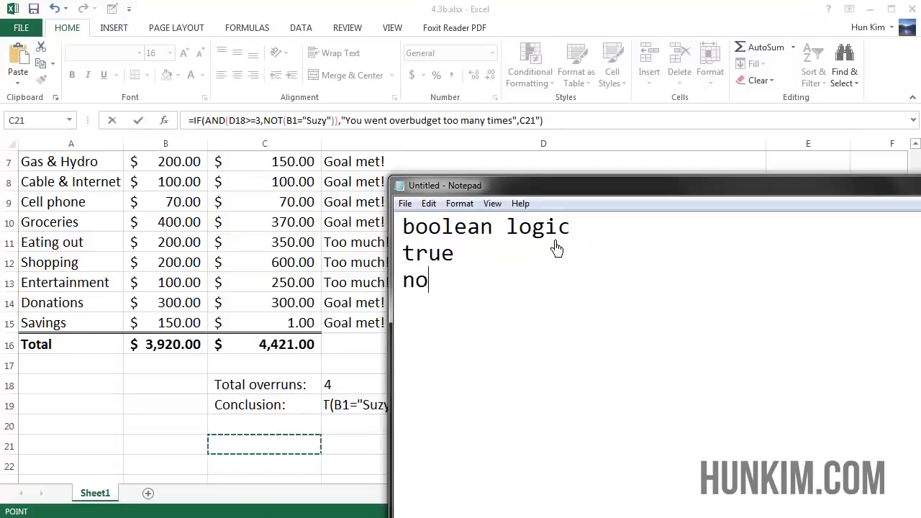
text(t(true) -)
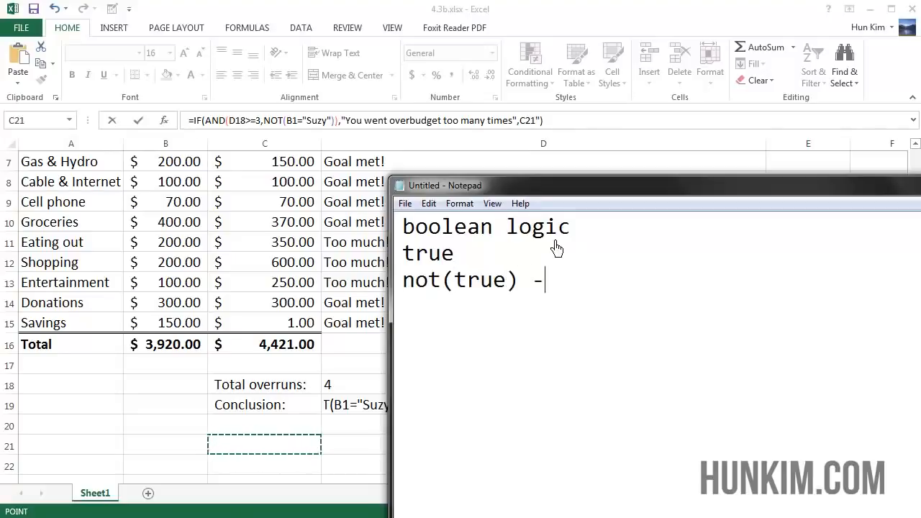
text(-> false)
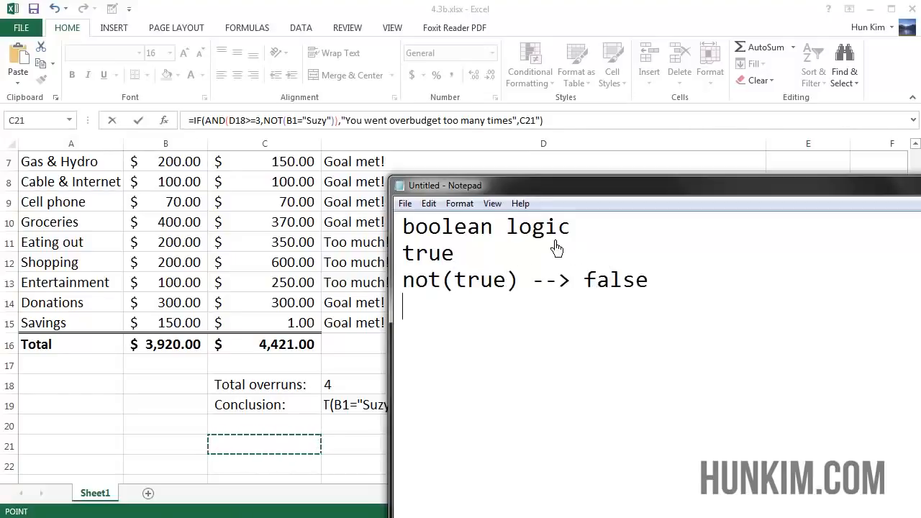
key(Return)
Delete the two NOT example lines beneath the "boolean logic" heading.
key(shift+Up)
key(shift+Up)
key(BackSpace)
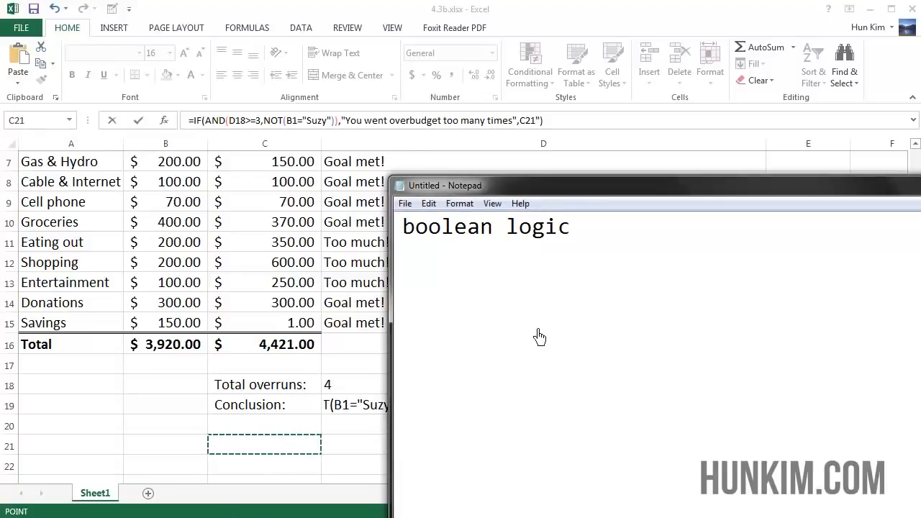
Write the lines "true and true -> true" and "true and false -> false" beneath the "boolean logic" heading.
text(true and true -)
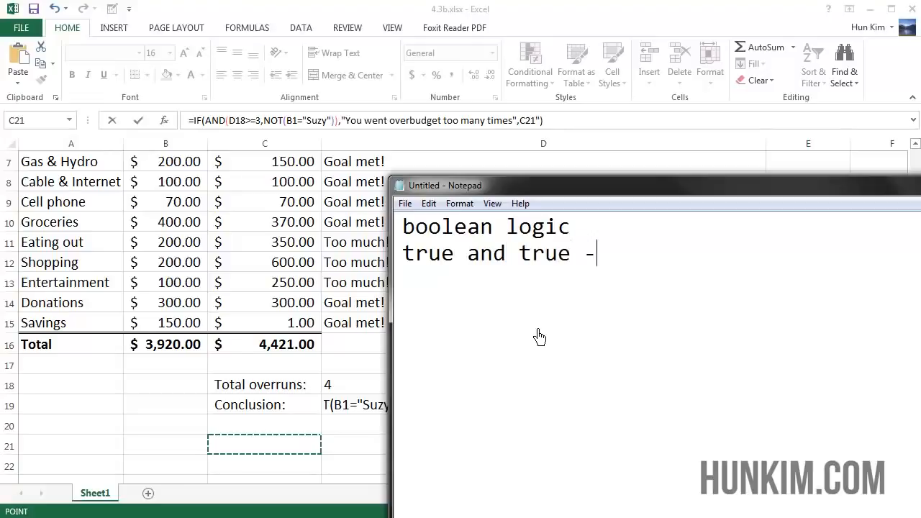
text(> true)
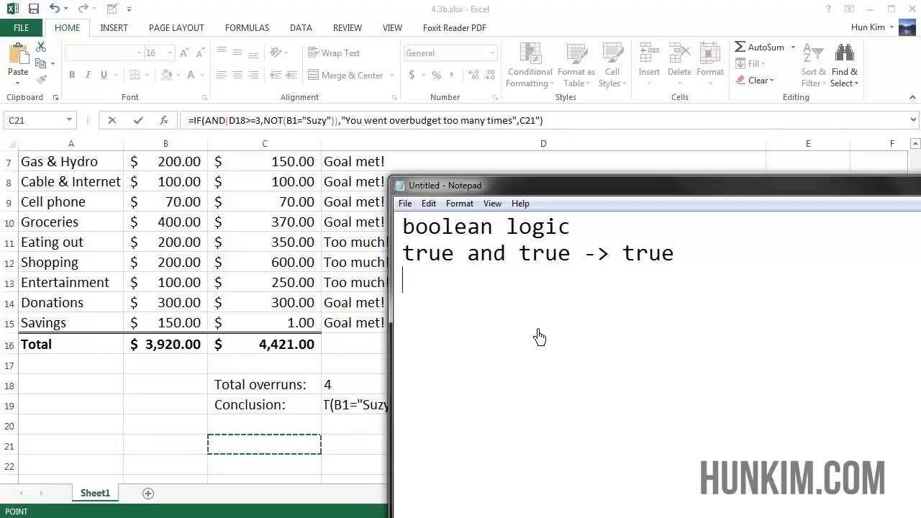
key(Return)
text(treu)
key(BackSpace)
key(BackSpace)
key(BackSpace)
text(ue and false ->)
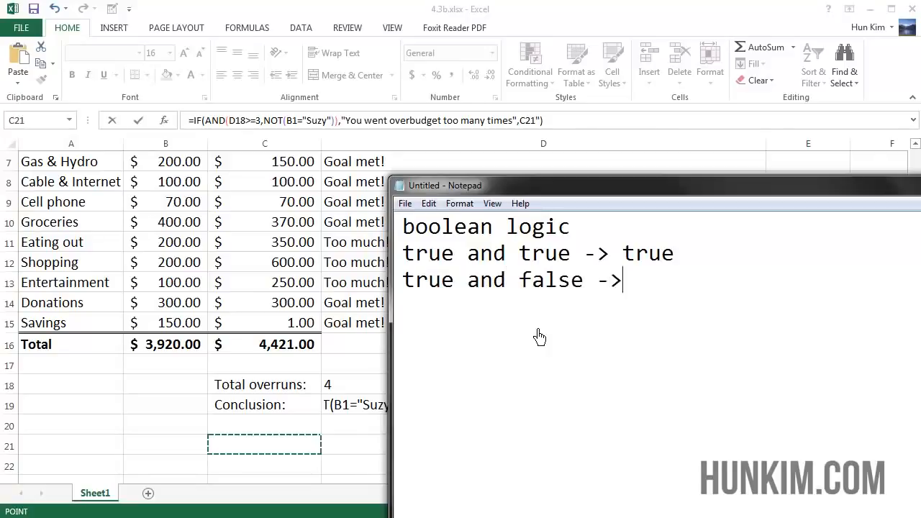
text( false )
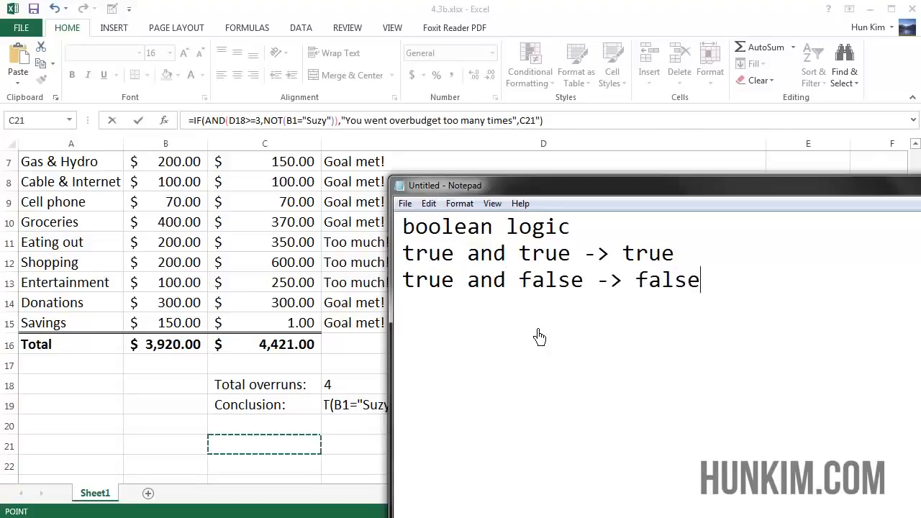
Add the lines "false and true -> false" and "false and false -> false" to the boolean logic examples.
text(false and true)
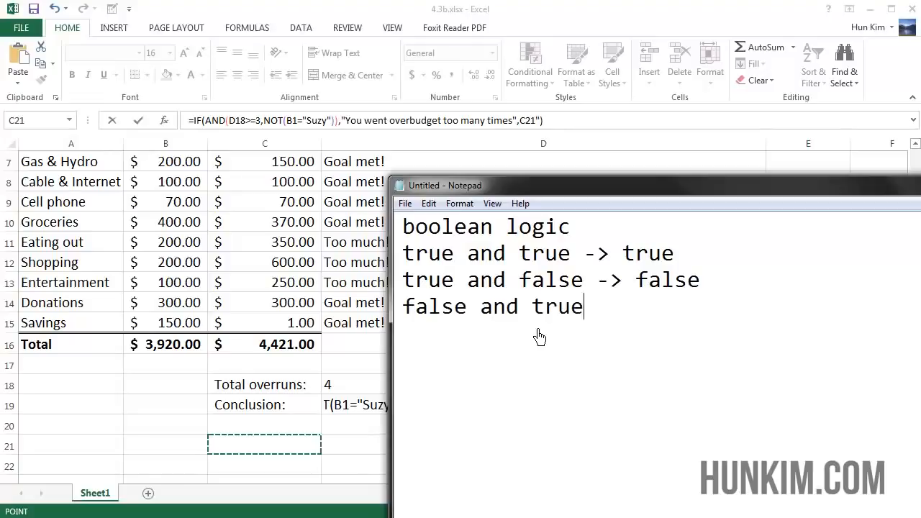
text( -> false)
key(Return)
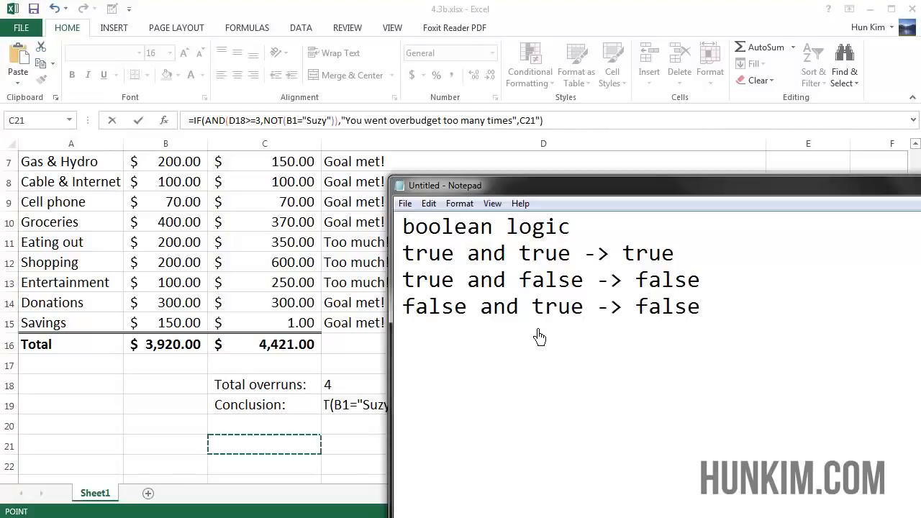
text(false and fa)
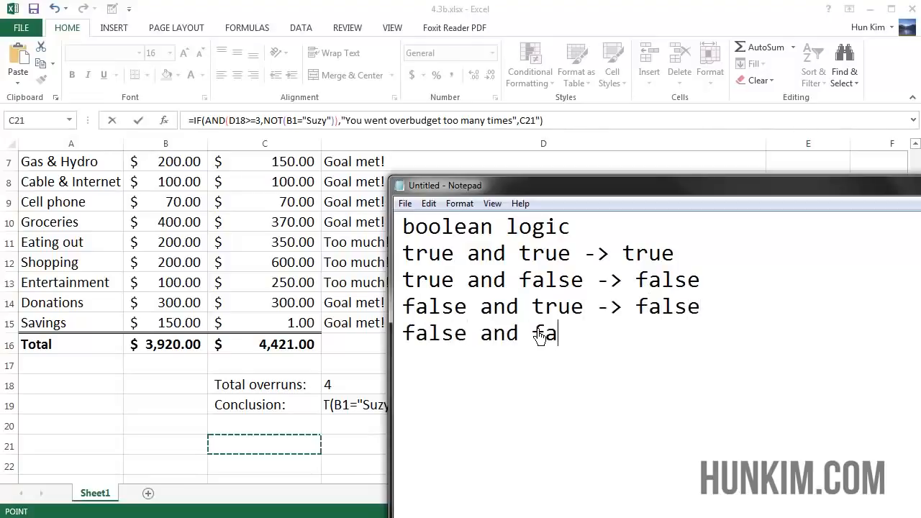
text(lse -> false)
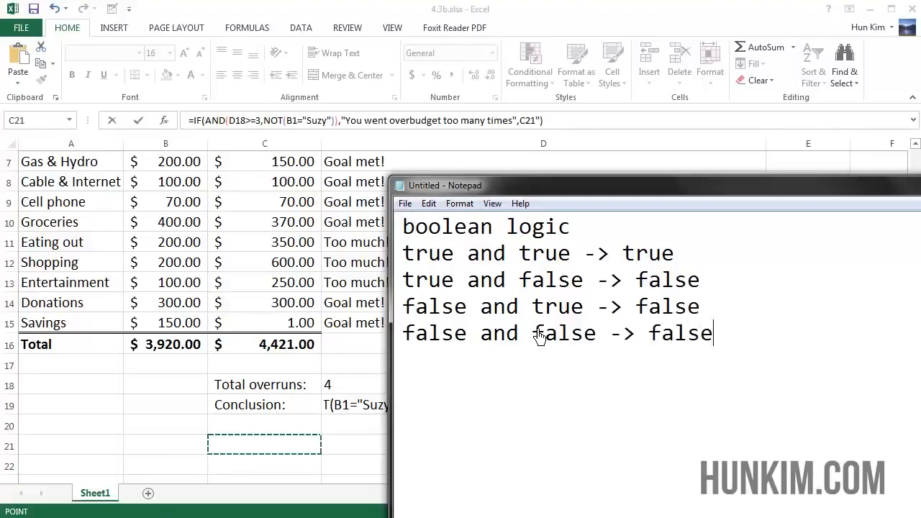
Highlight the whole example line "true and true -> true".
key(shift+Right)
key(shift+Right)
key(shift+Right)
key(shift+Right)
key(shift+Right)
key(shift+Right)
key(shift+Right)
key(shift+Right)
key(shift+Right)
key(shift+Right)
key(shift+Right)
key(shift+Right)
key(shift+Right)
key(shift+Right)
key(shift+Right)
key(shift+Right)
key(shift+Right)
key(shift+Right)
key(shift+Right)
key(shift+Right)
key(shift+Right)
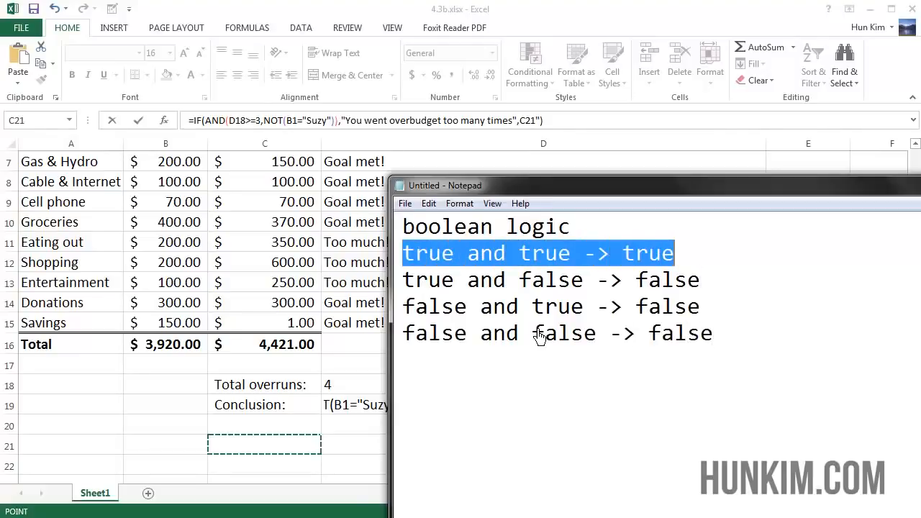
Replace "and" with uppercase "AND" in the first boolean example line.
click(497, 286)
double_click(491, 259)
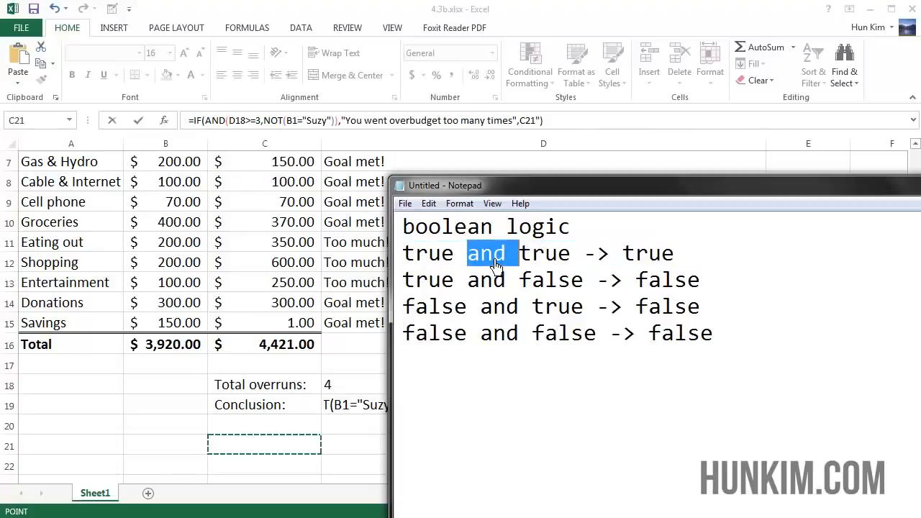
text(AND)
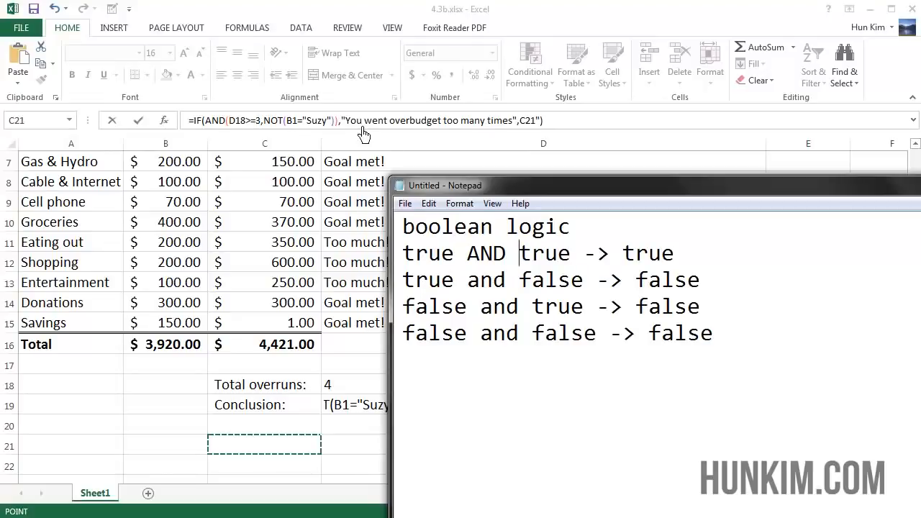
Highlight the result "true" in the first AND example and switch back to the Excel budget worksheet.
drag(625, 259, 685, 272)
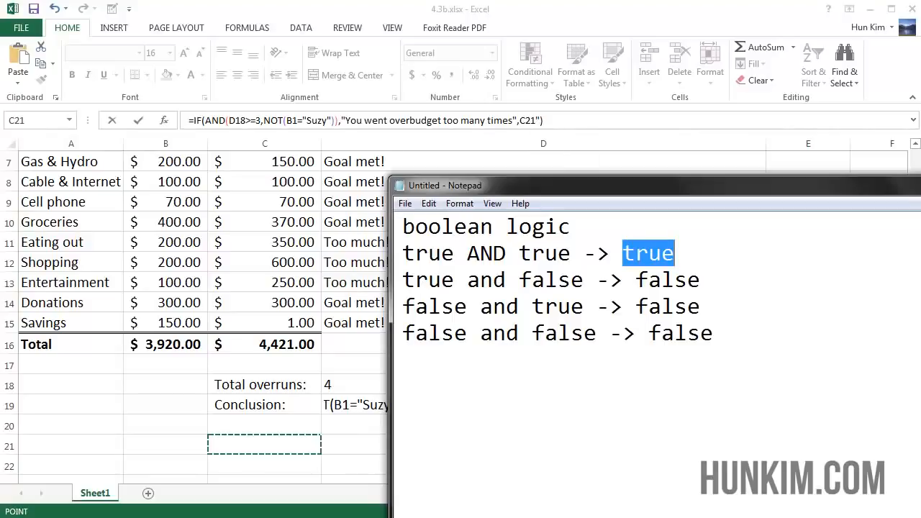
drag(468, 185, 439, 270)
click(561, 383)
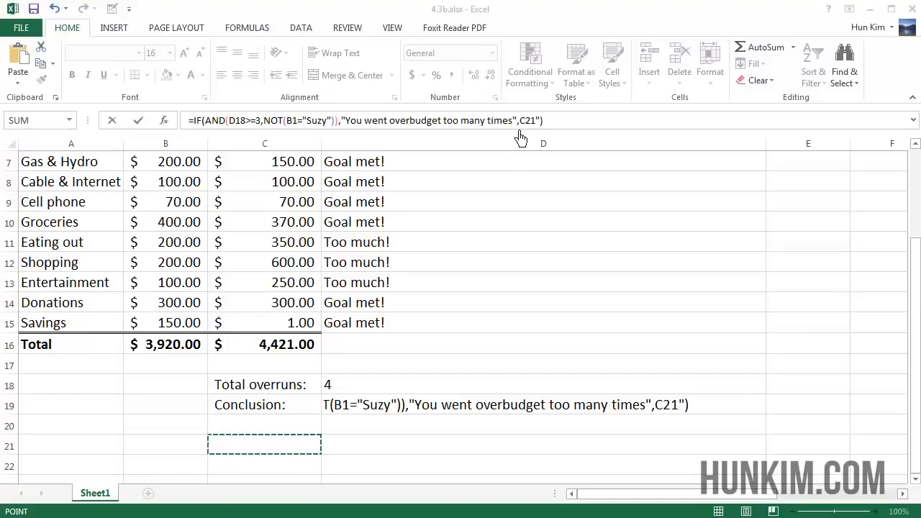
Abandon the stray edit of the Conclusion formula and select cell D19 to review its IF, AND and NOT conditions.
click(367, 393)
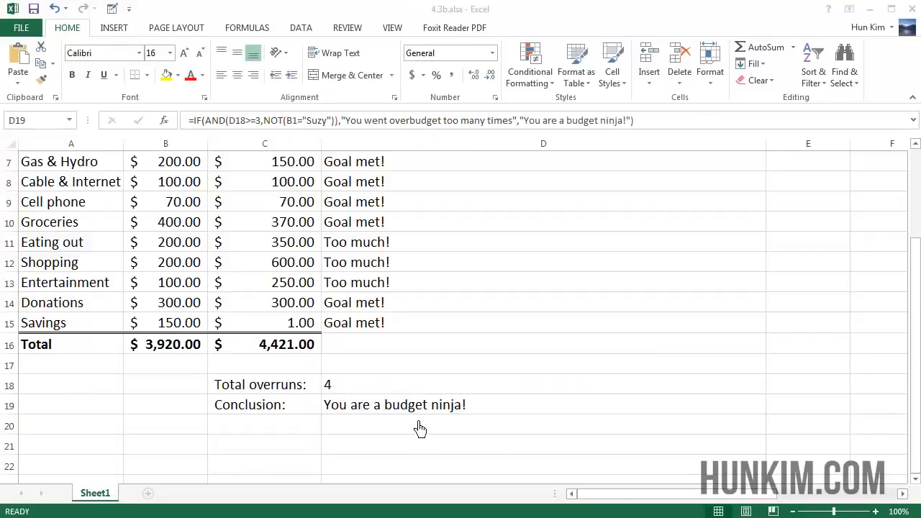
click(335, 410)
click(309, 425)
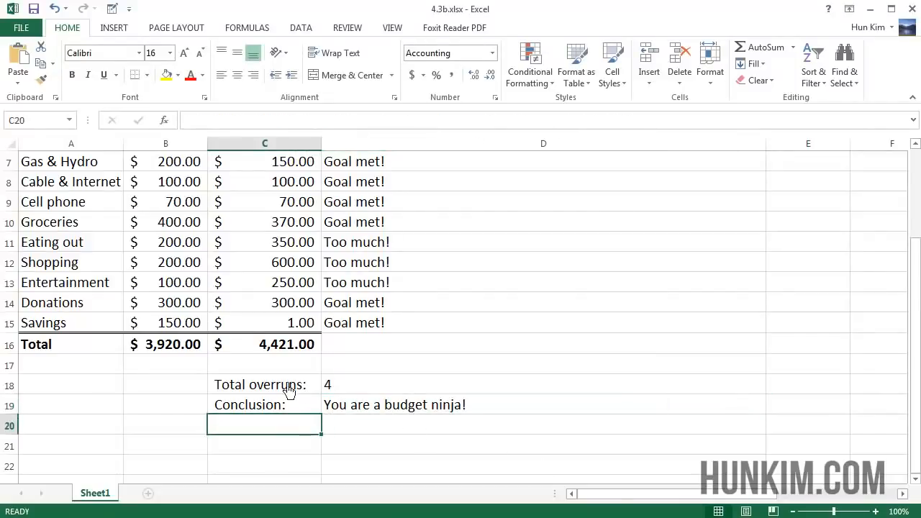
click(354, 408)
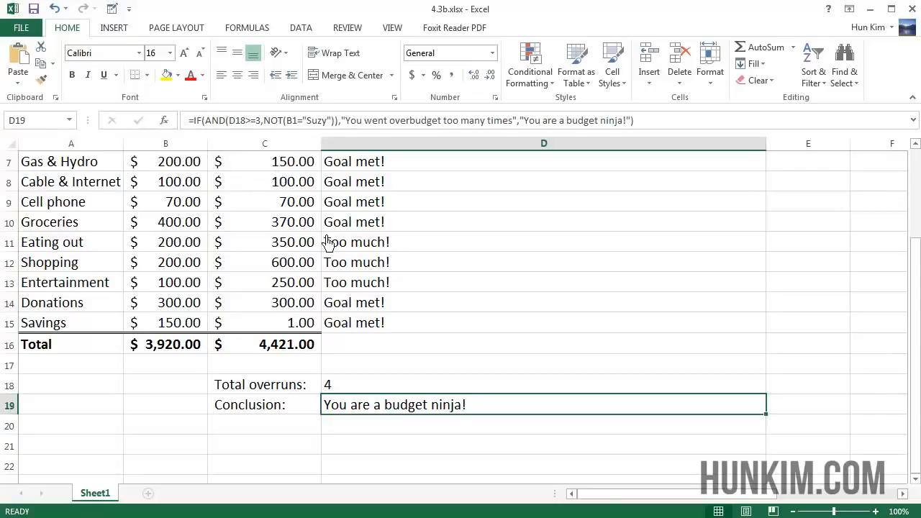
click(371, 352)
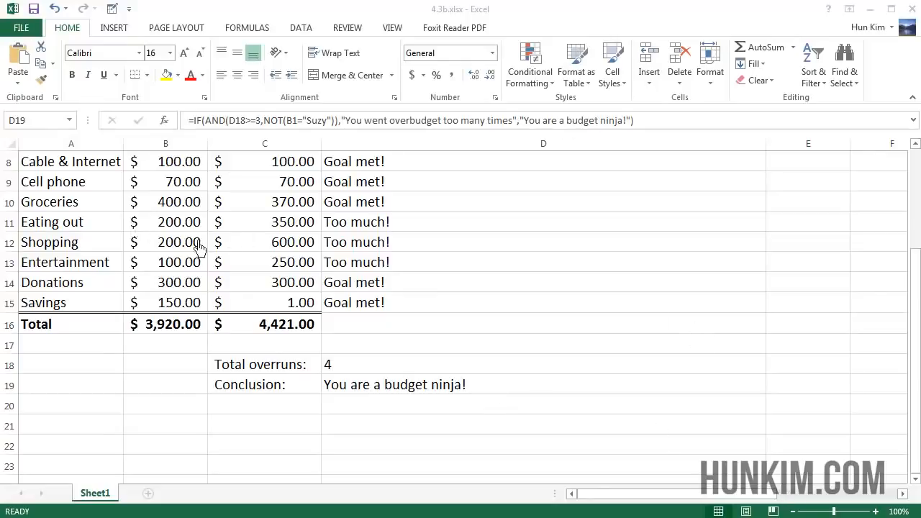
Select the Entertainment budget amount and view the Your Name entry above the budget table.
click(180, 261)
click(180, 265)
scroll(181, 263, up, 3)
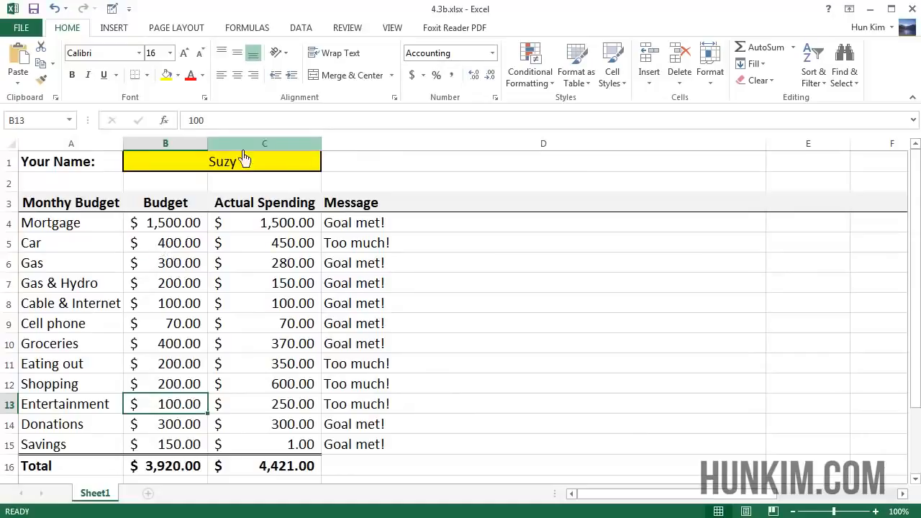